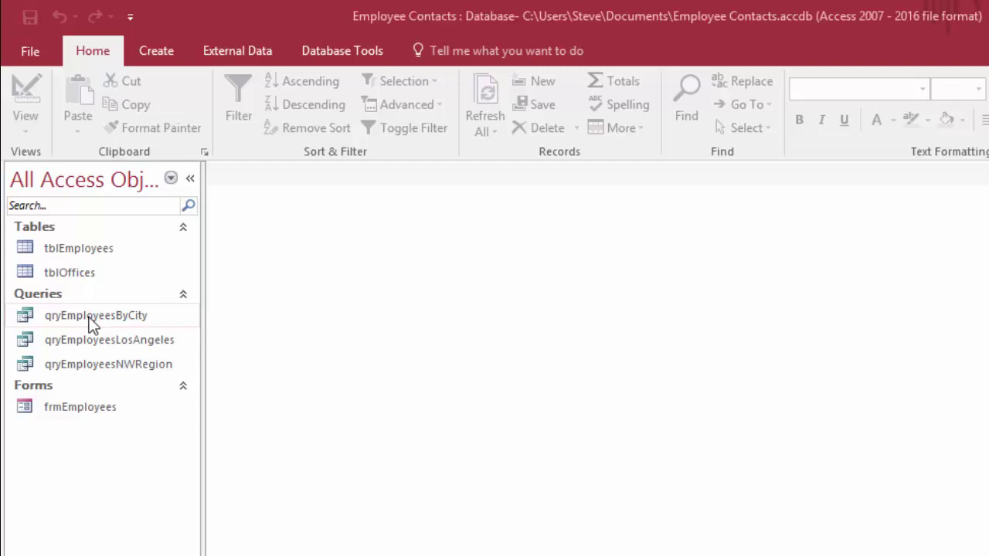
Step: Create a report from the qryEmployeesByCity query
left_click(91, 324)
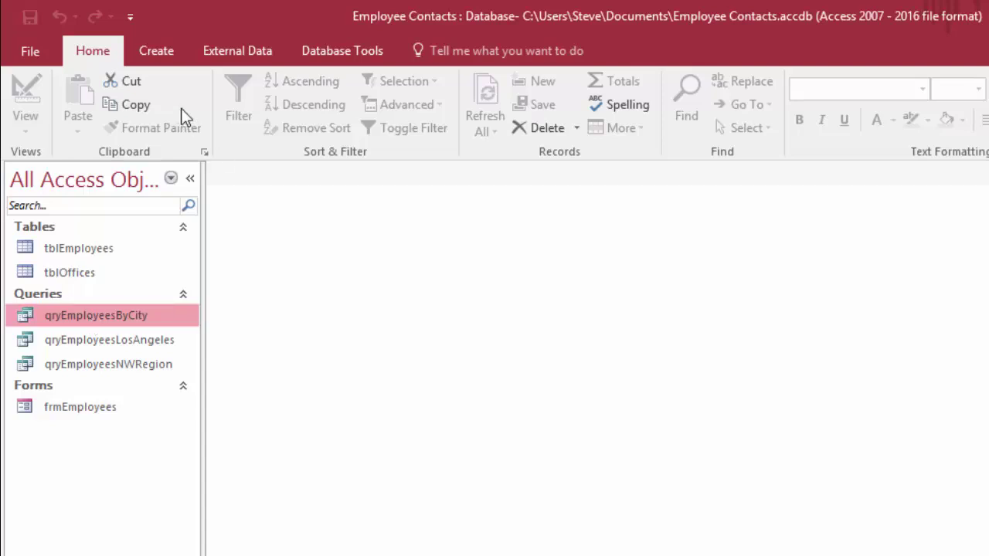
left_click(155, 54)
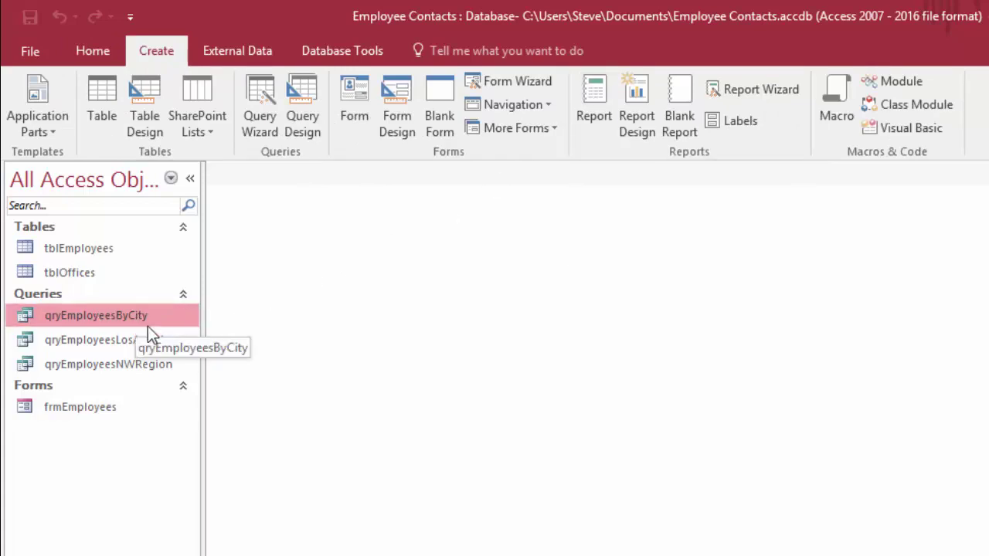
left_click(594, 98)
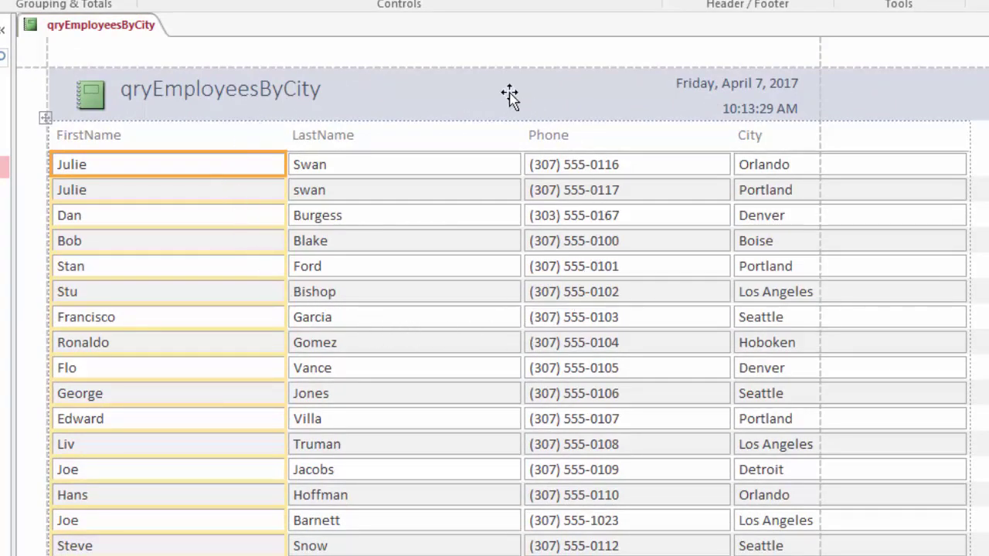
Step: View the new employee report in Report View
left_click(80, 26)
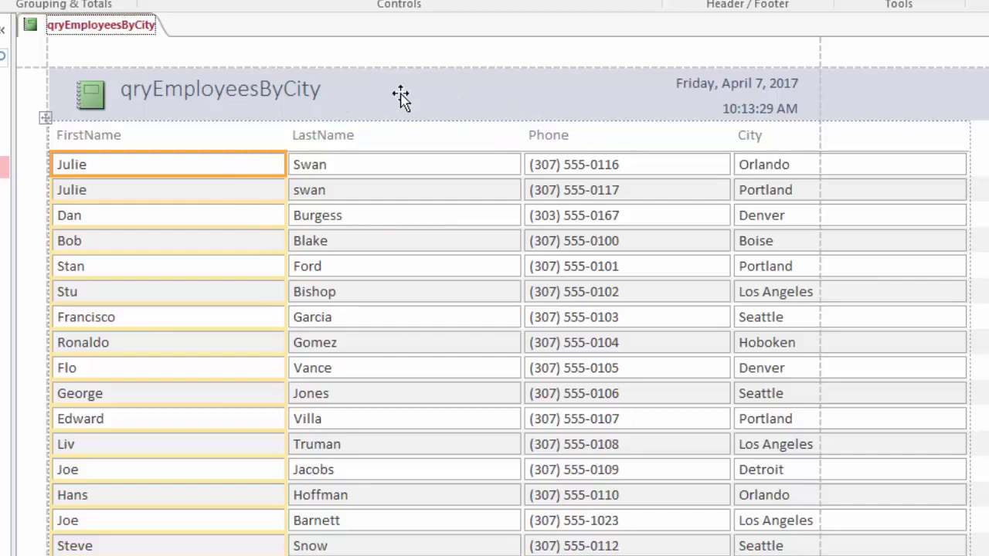
right_click(81, 27)
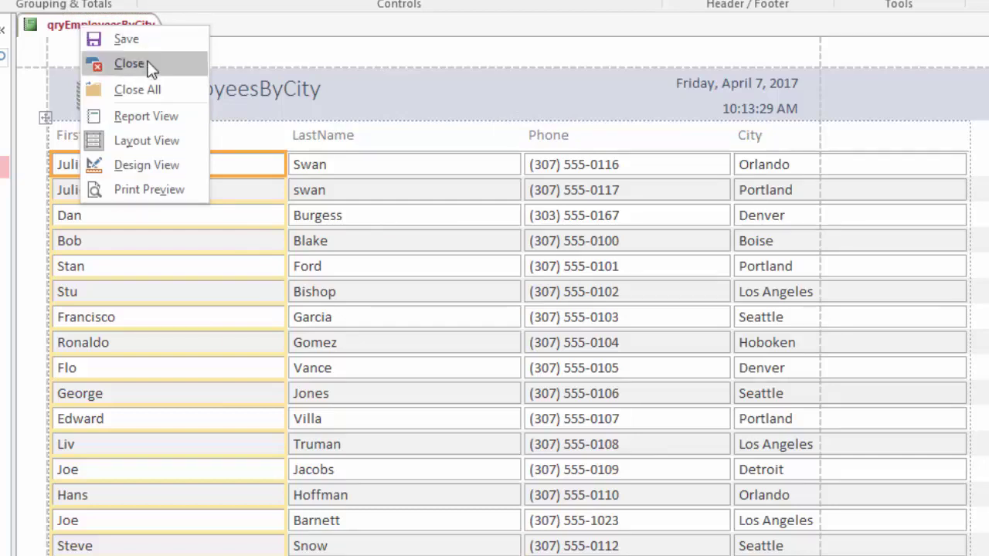
left_click(146, 117)
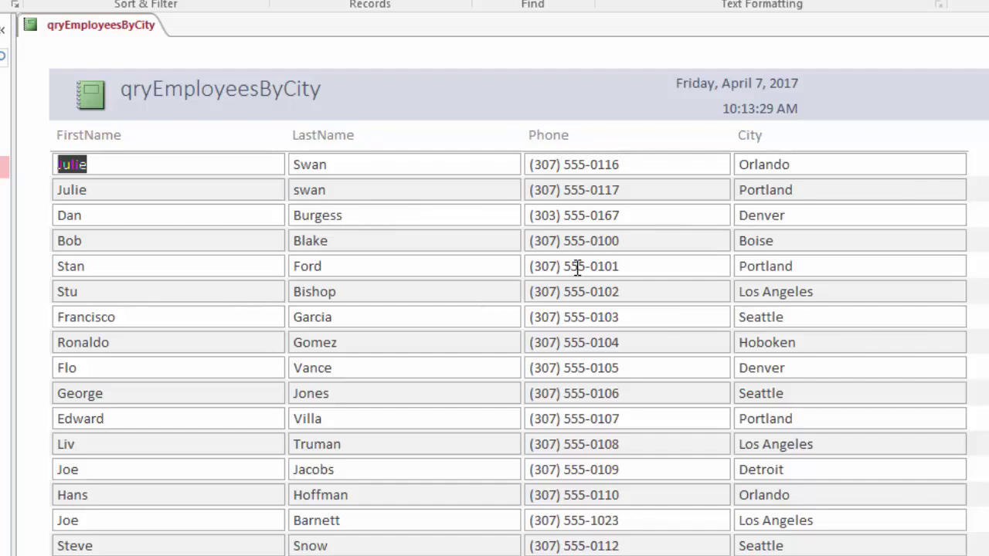
Step: In Layout View, narrow the report's FirstName column to about half its width and the LastName column to slightly over half
right_click(74, 29)
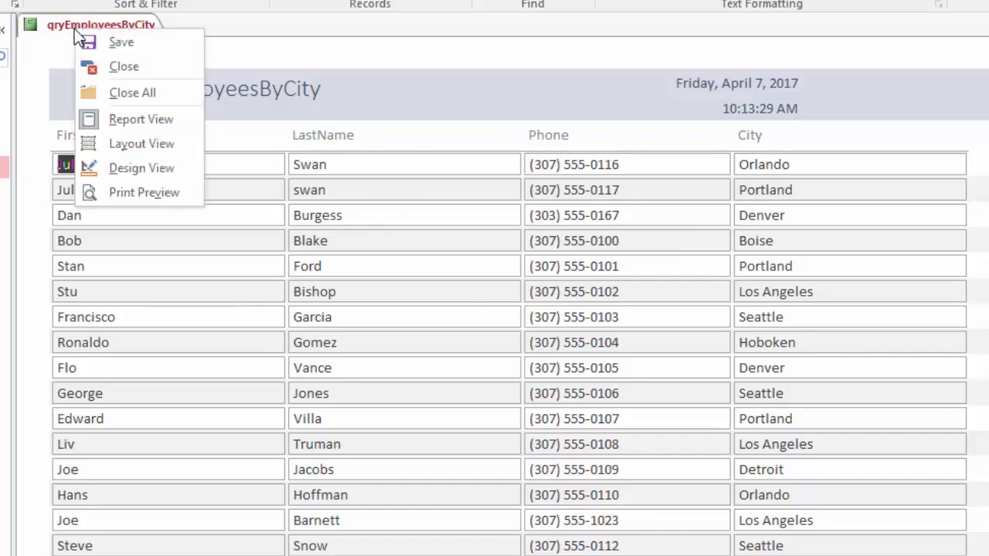
left_click(135, 146)
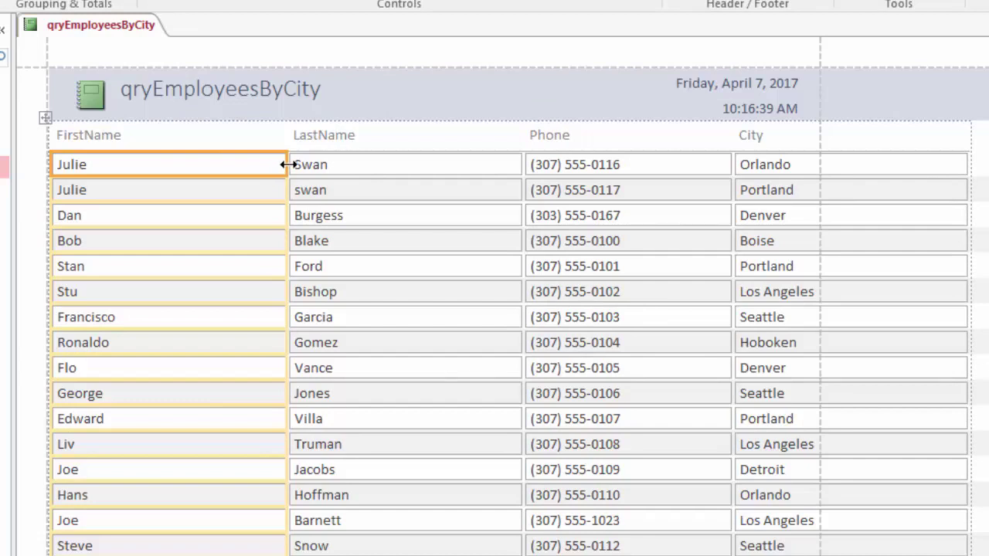
left_click_drag(288, 164, 170, 167)
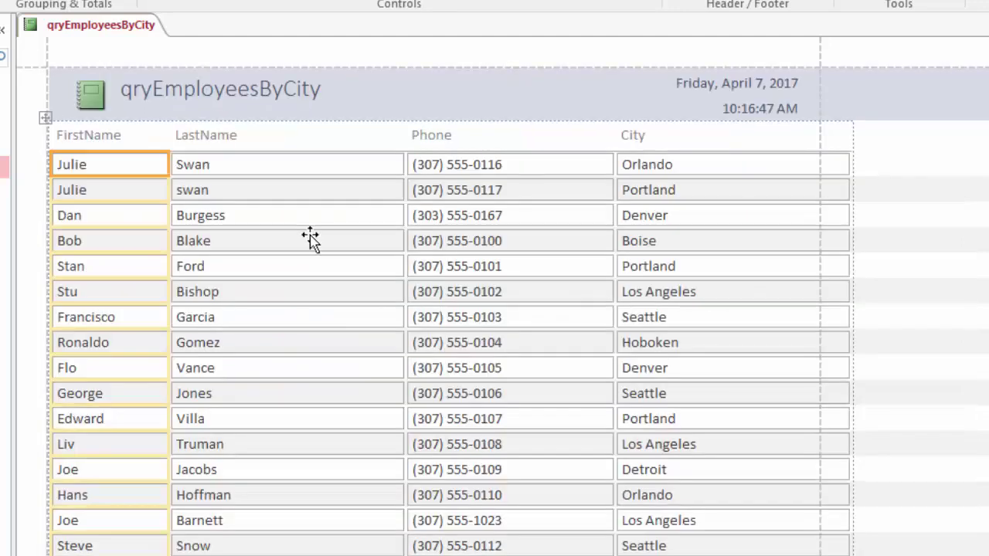
left_click(394, 169)
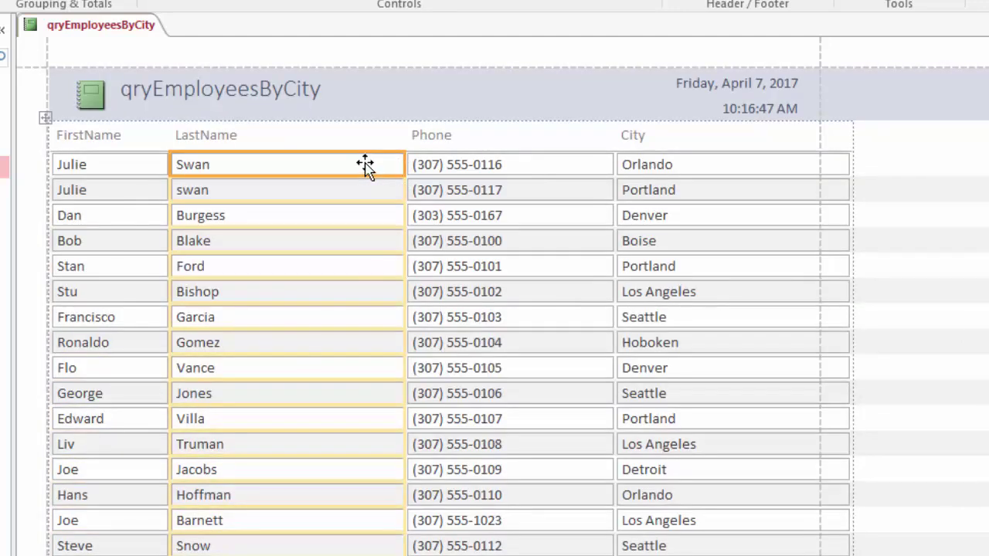
left_click_drag(400, 165, 303, 168)
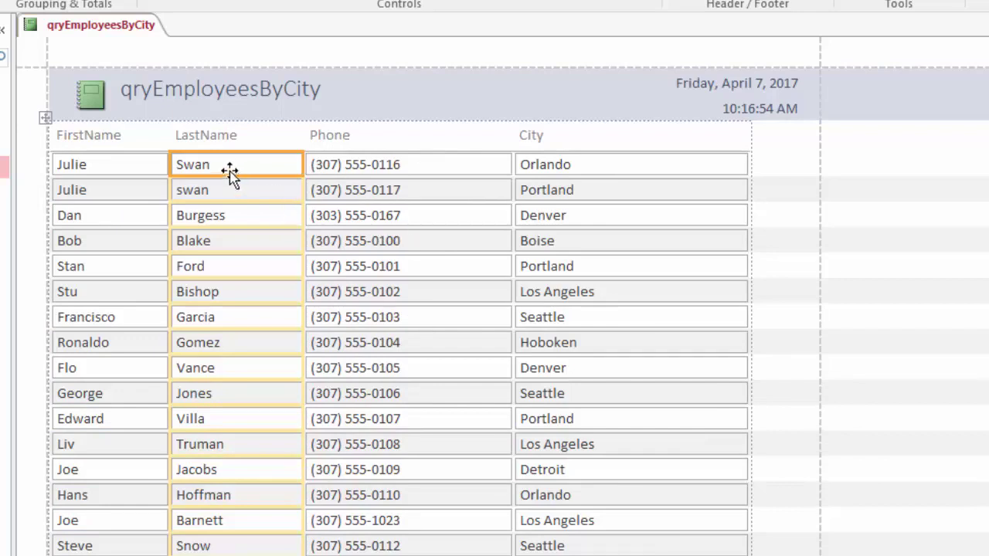
Step: In Design View, try widening the Phone column slightly, undo it, and open the LastName header label for editing
right_click(98, 26)
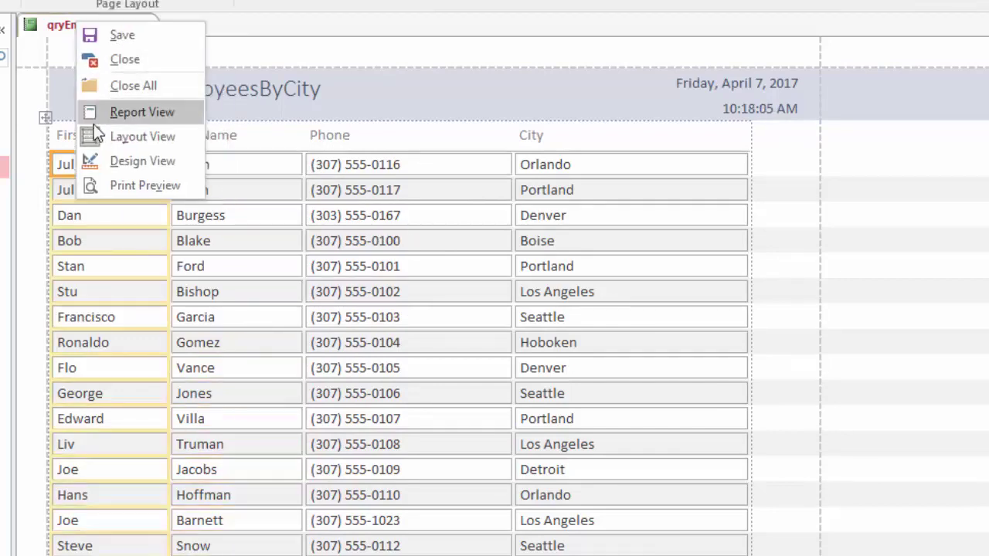
left_click(143, 164)
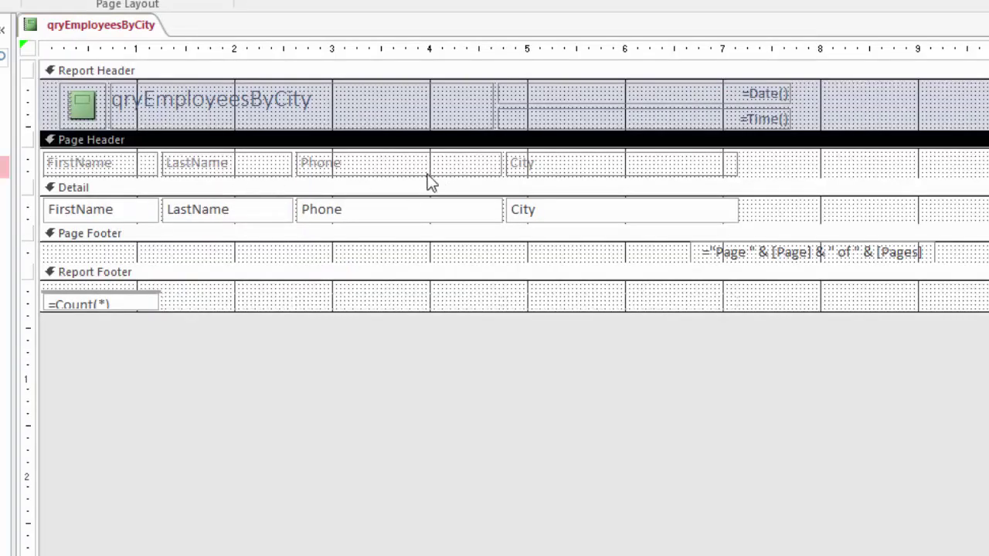
left_click(375, 169)
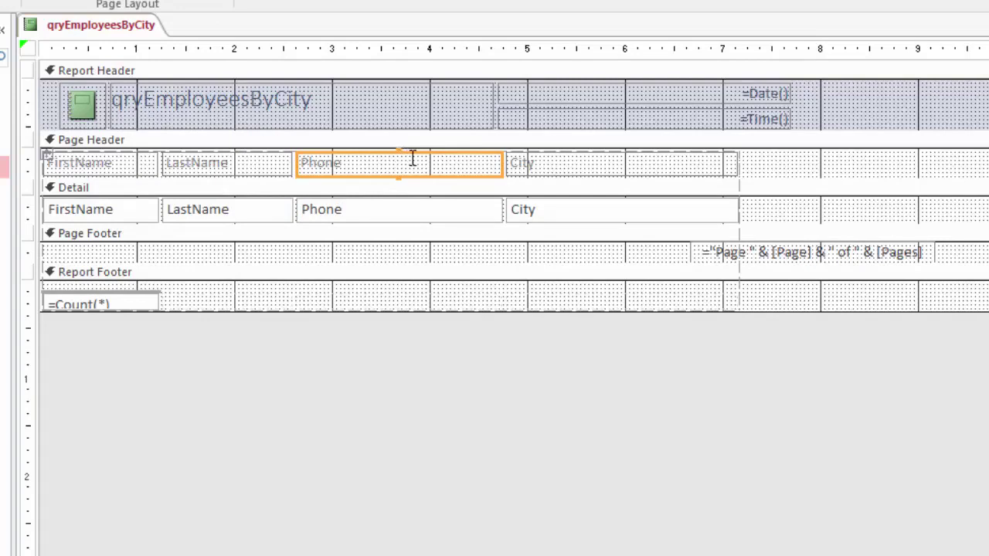
left_click_drag(503, 164, 535, 164)
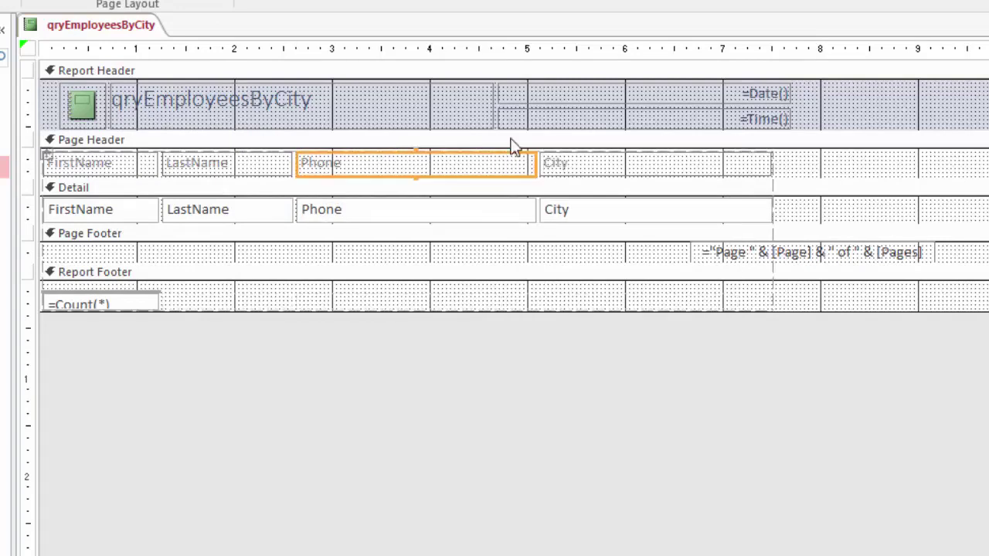
key("ctrl+z")
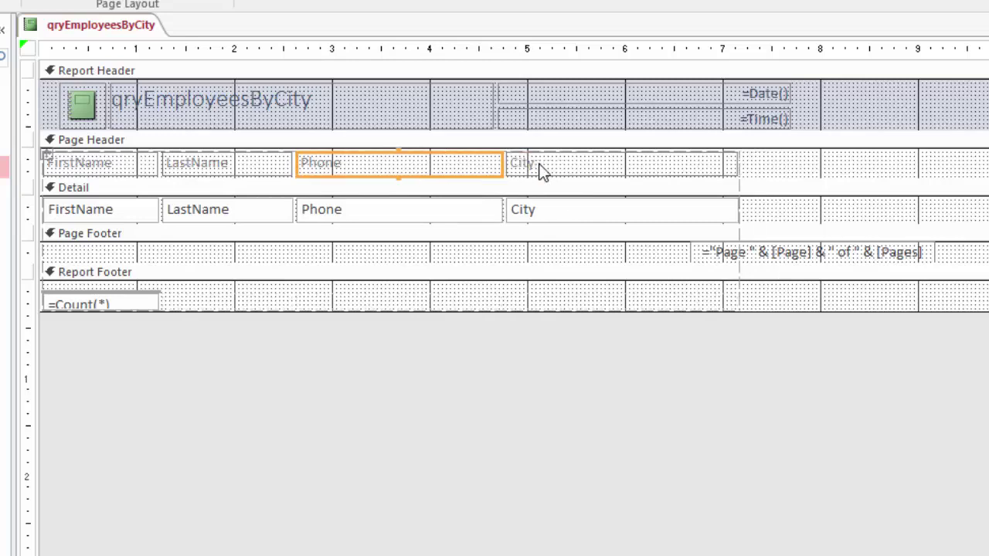
left_click(238, 162)
left_click(232, 163)
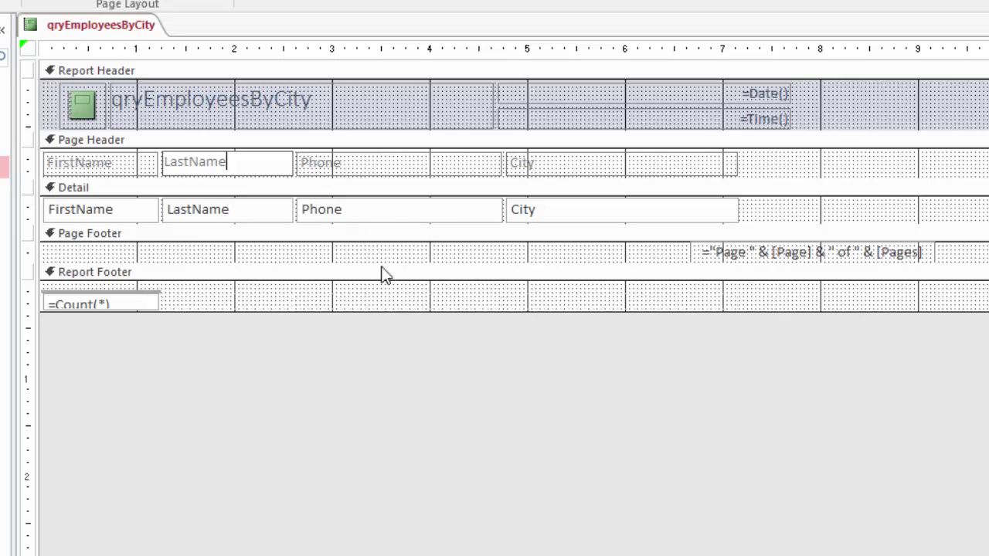
Step: Examine the report in Print Preview from its header down to the page footer
right_click(84, 25)
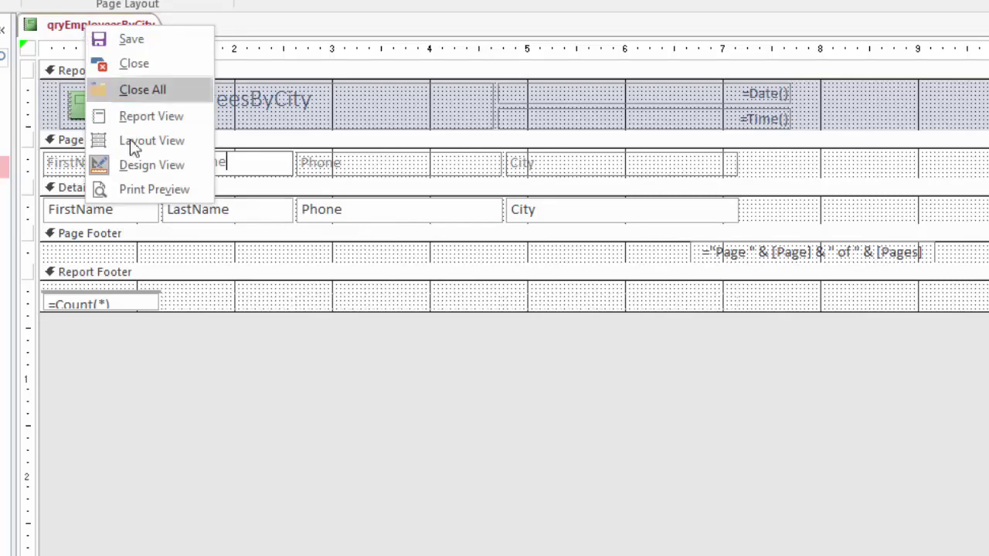
left_click(154, 189)
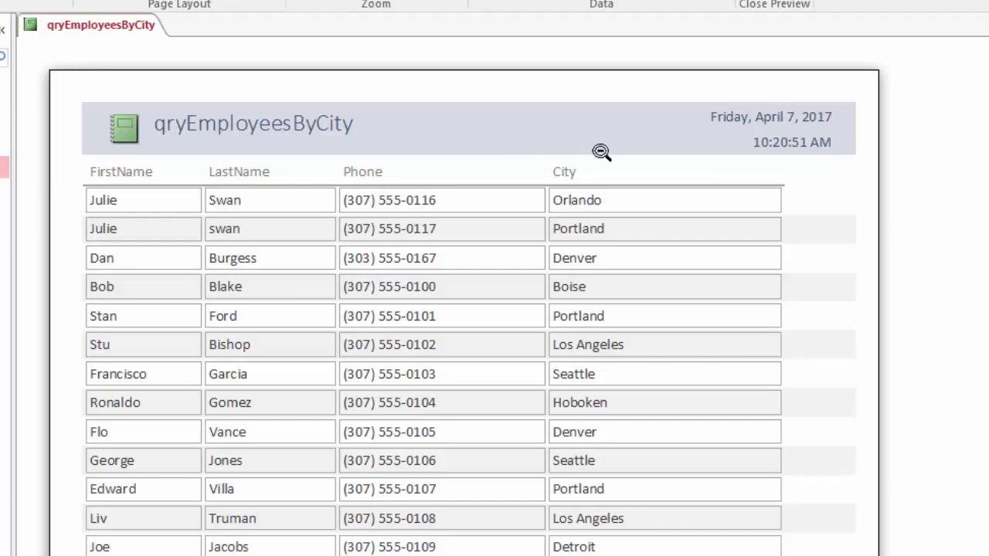
scroll(463, 309, "down", 5)
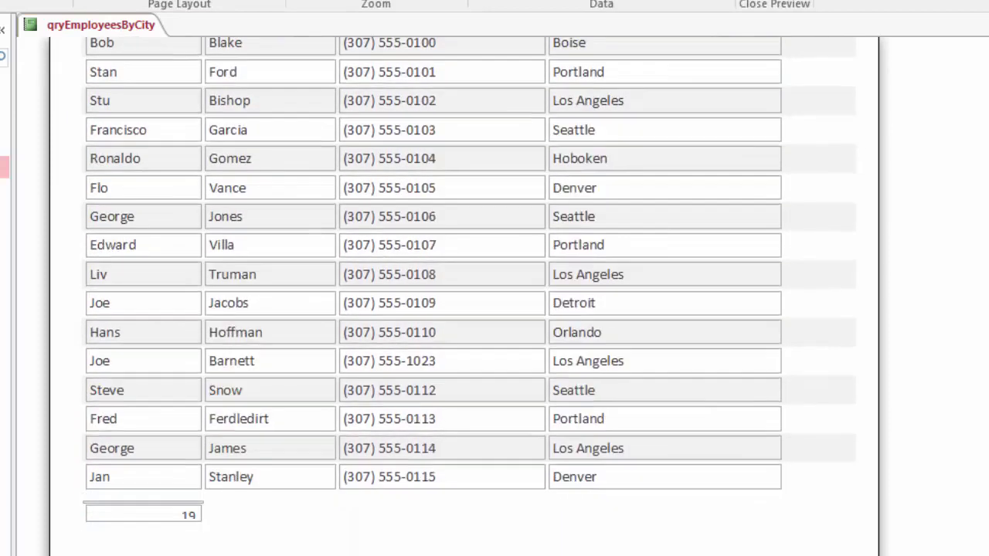
scroll(464, 294, "down", 4)
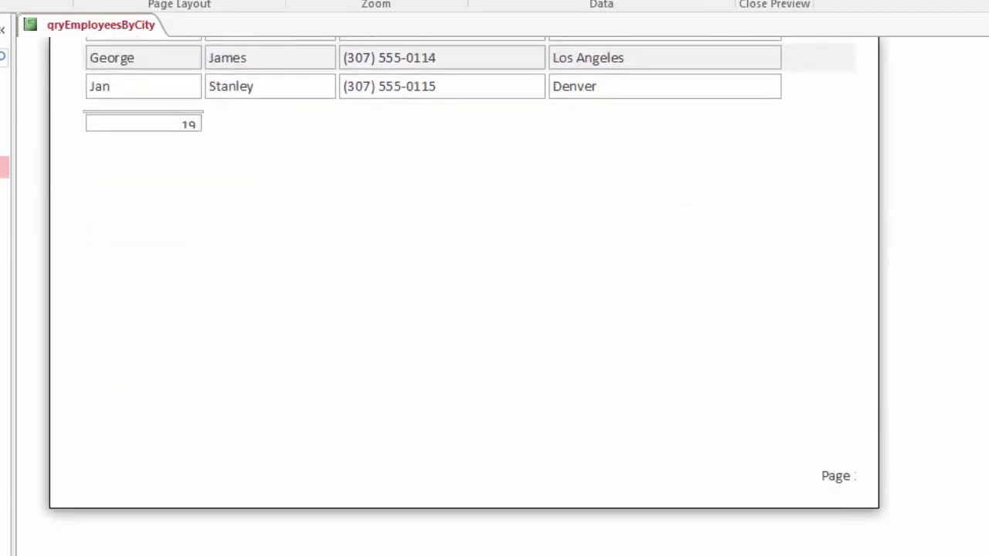
scroll(464, 293, "up", 2)
scroll(463, 294, "up", 7)
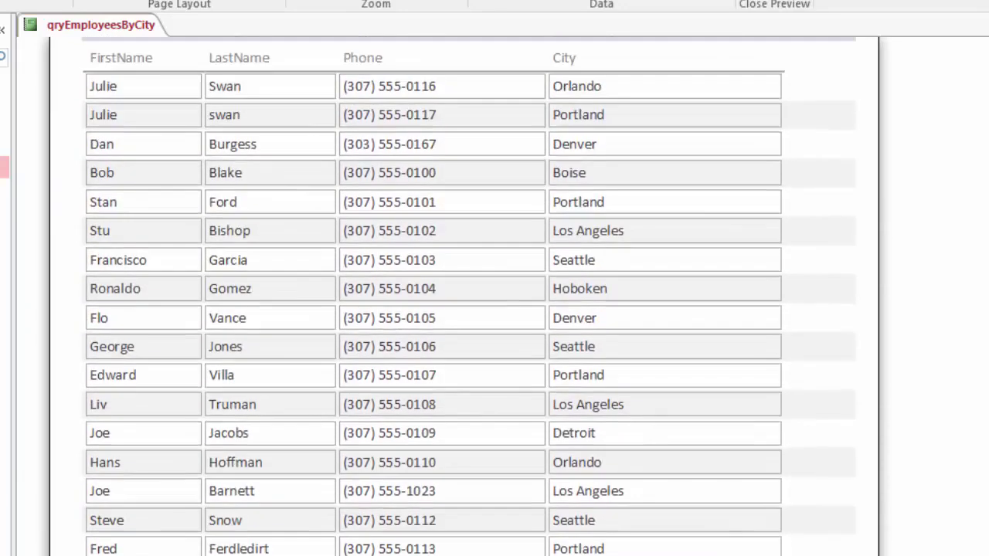
scroll(463, 294, "down", 2)
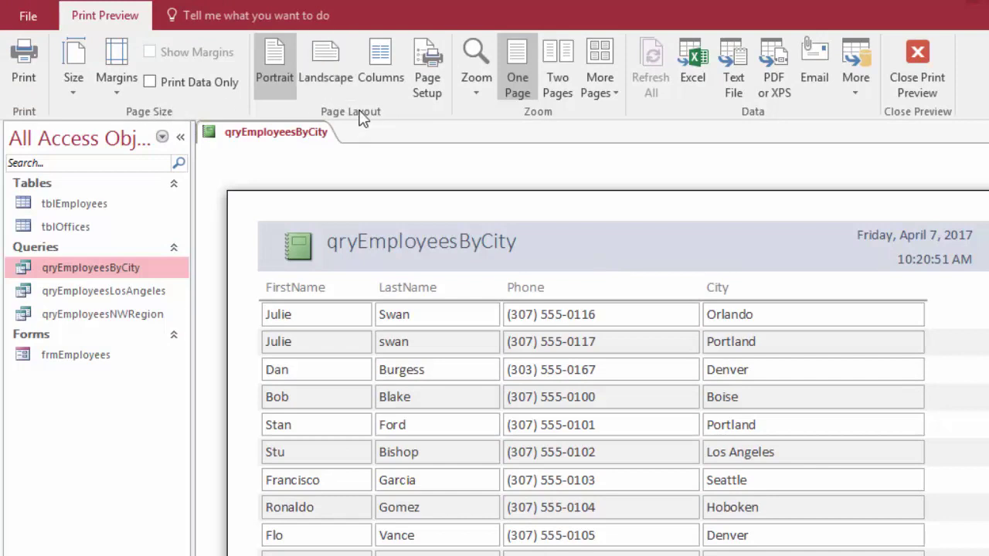
Step: Try the report in landscape orientation and return it to portrait
left_click(333, 54)
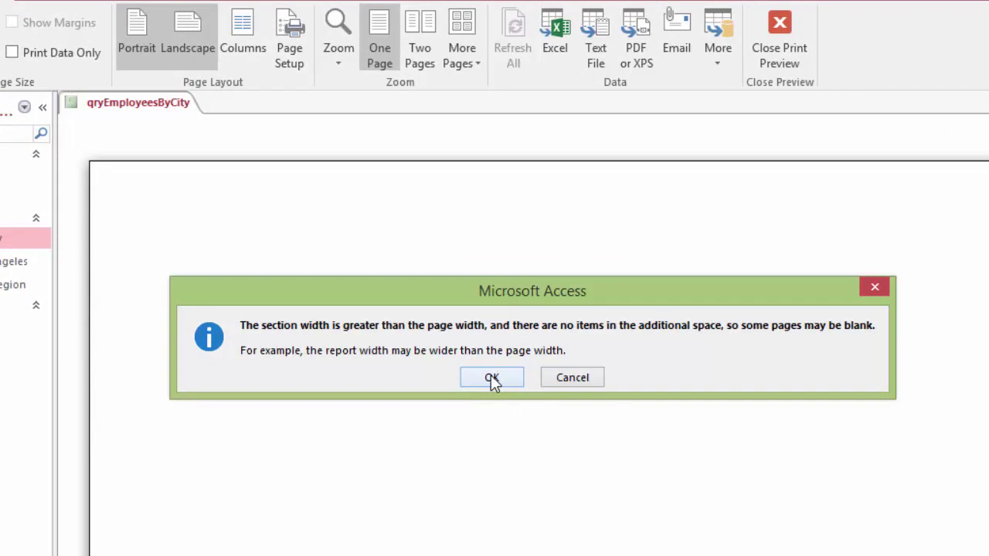
left_click(491, 378)
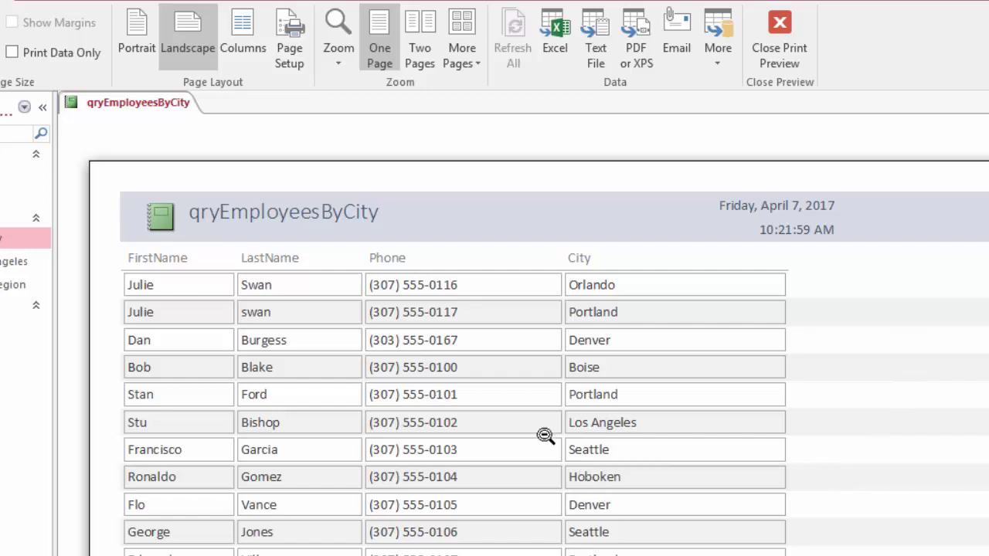
left_click(137, 26)
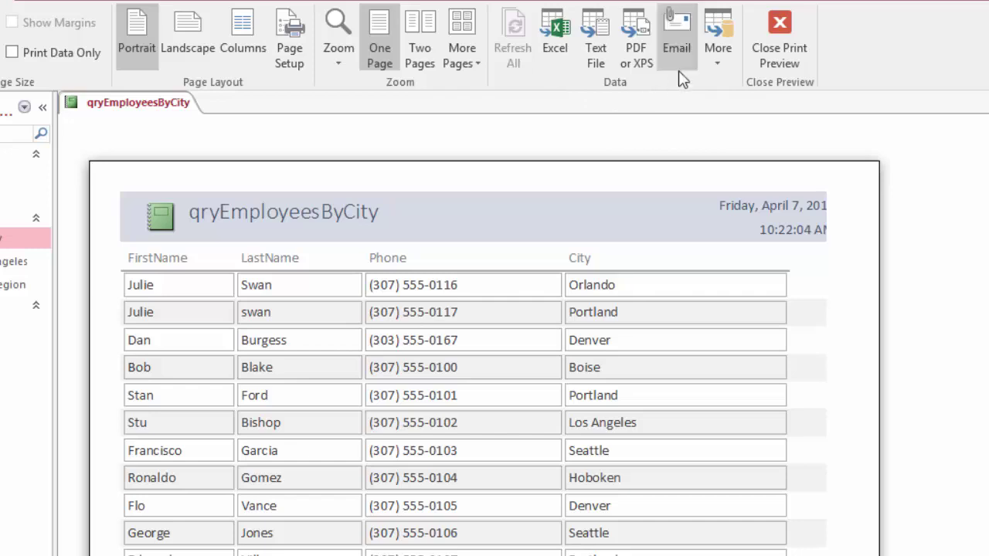
Step: Look at the additional export formats offered for the report
left_click(722, 63)
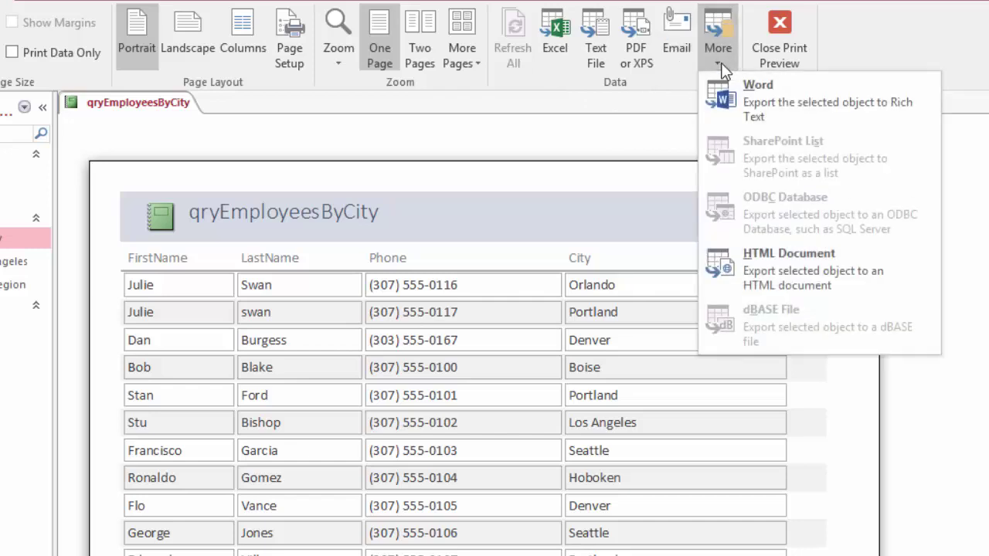
left_click(649, 80)
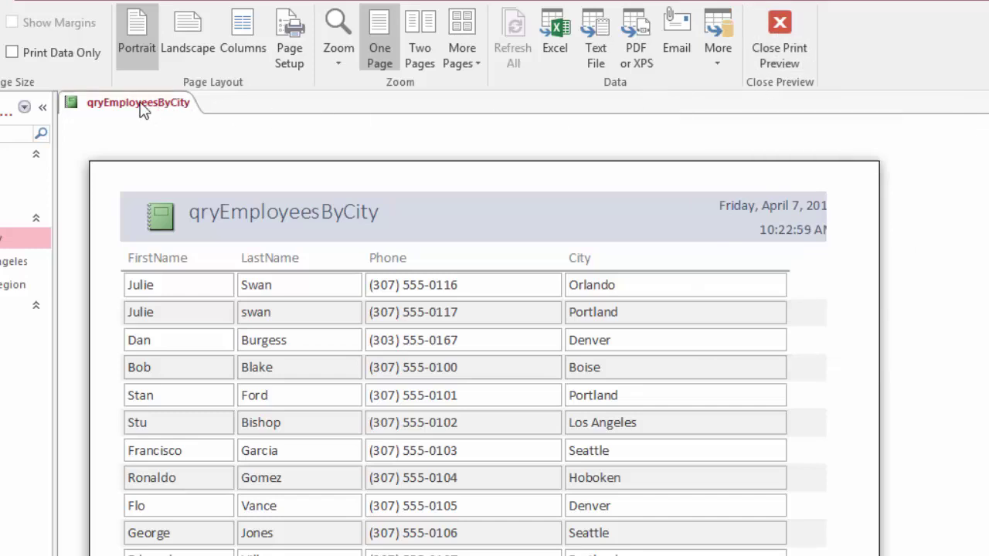
Step: View the report in Design View and then in Report View
right_click(143, 110)
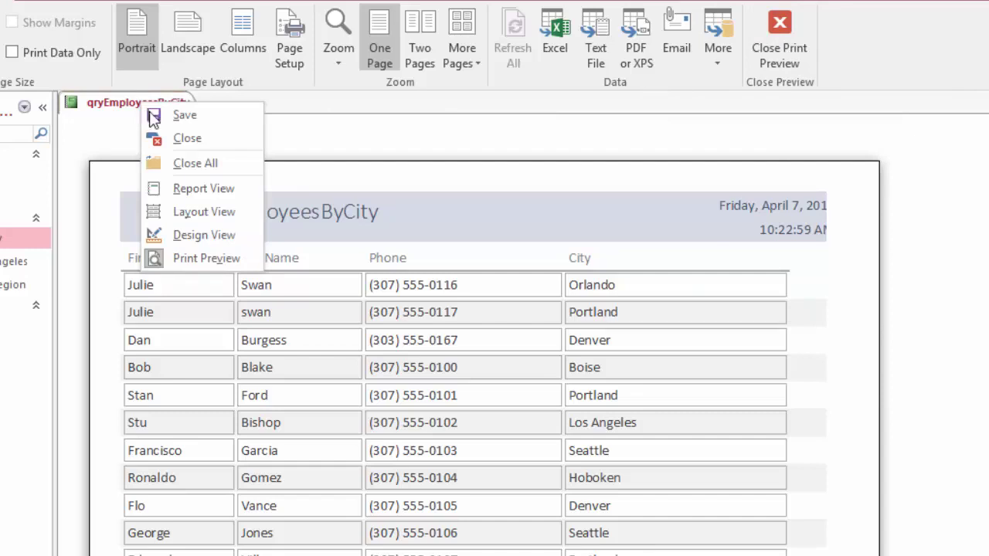
left_click(201, 235)
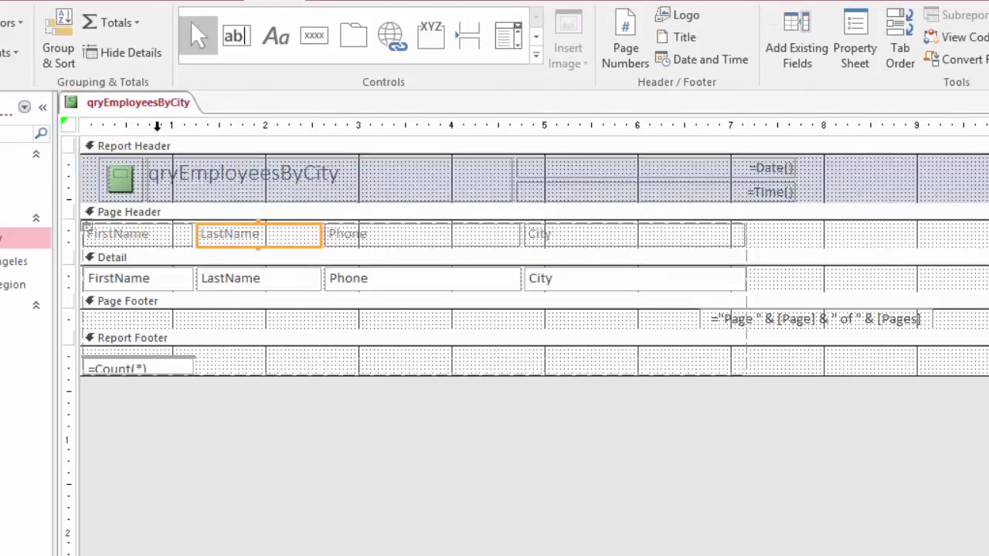
right_click(131, 114)
left_click(206, 195)
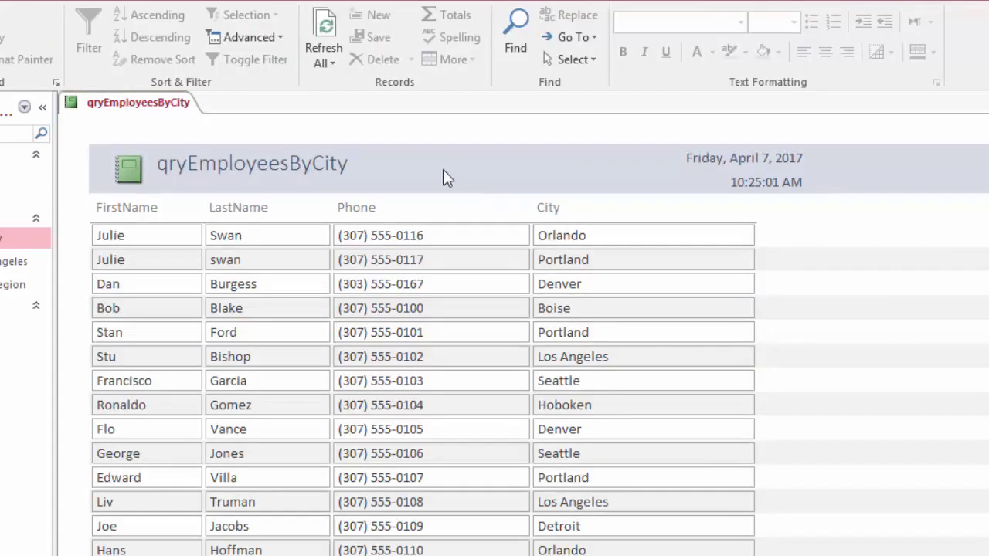
Step: In Design View, delete the City heading label from the page header and the City field from the Detail section
right_click(135, 108)
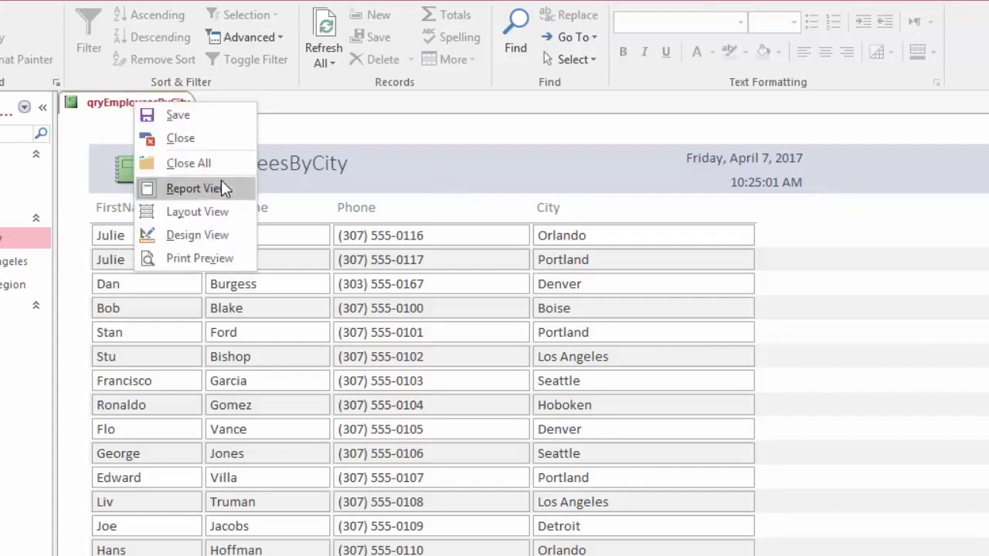
left_click(204, 236)
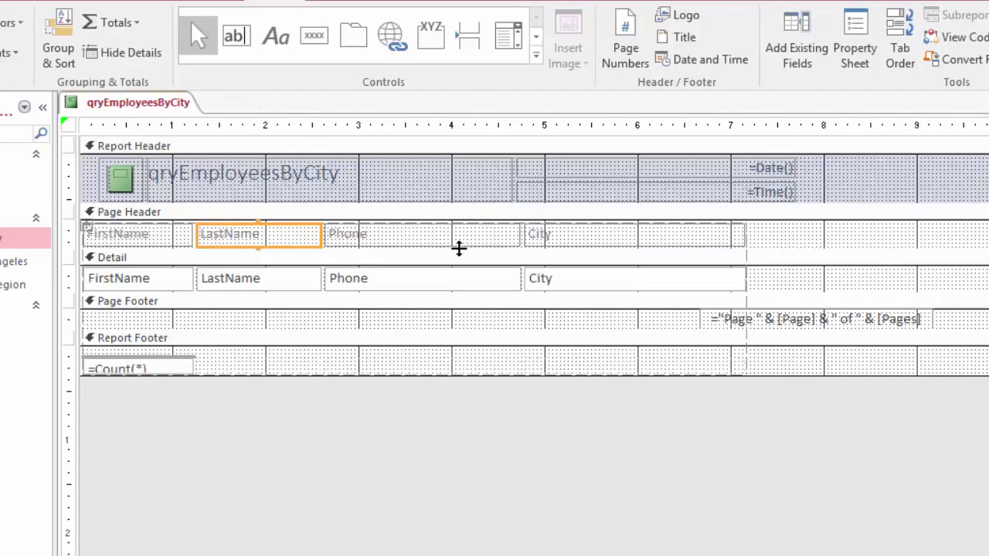
left_click(642, 241)
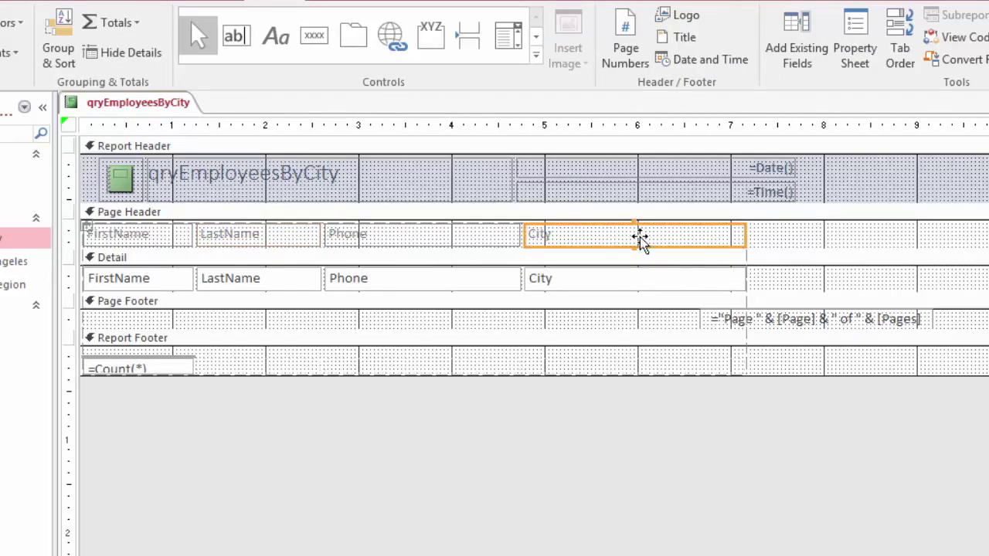
key("Delete")
left_click(647, 280)
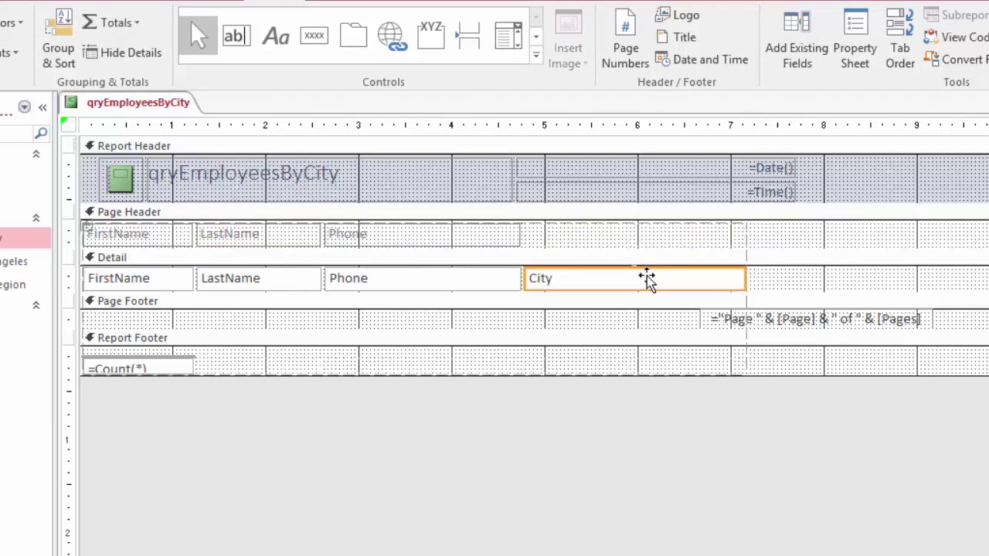
key("Delete")
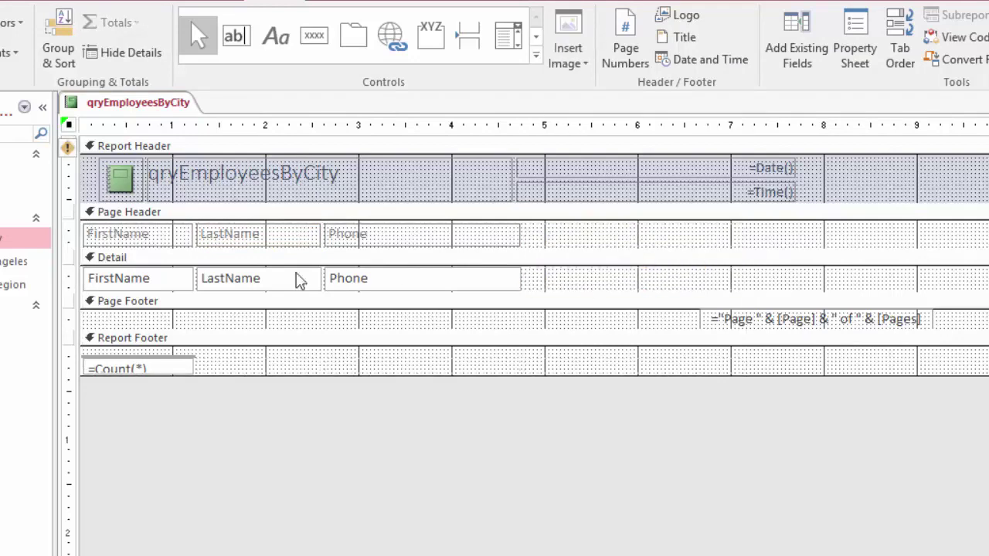
Step: Insert the missing spaces in the page header labels so they read First Name and Last Name
left_click(117, 236)
left_click(117, 236)
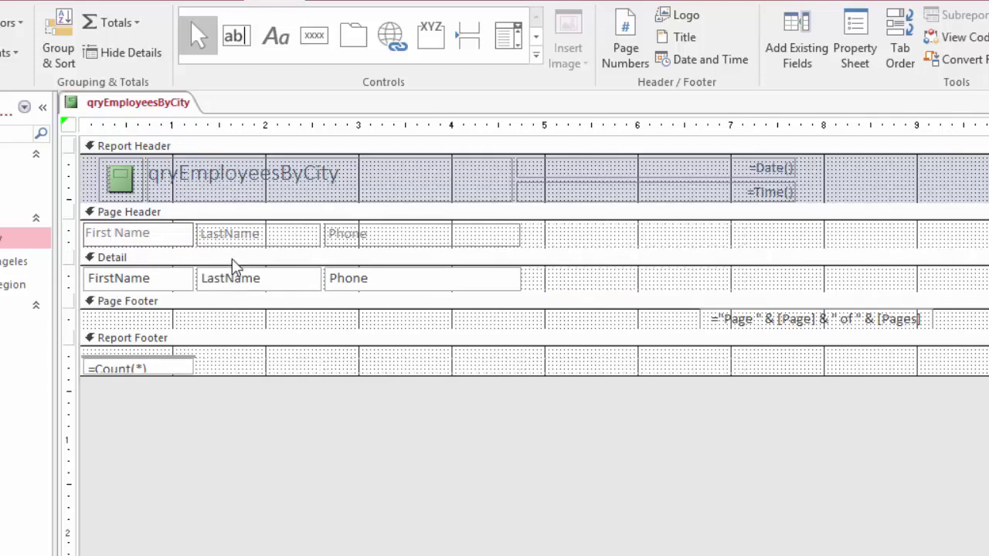
left_click(226, 233)
left_click(223, 233)
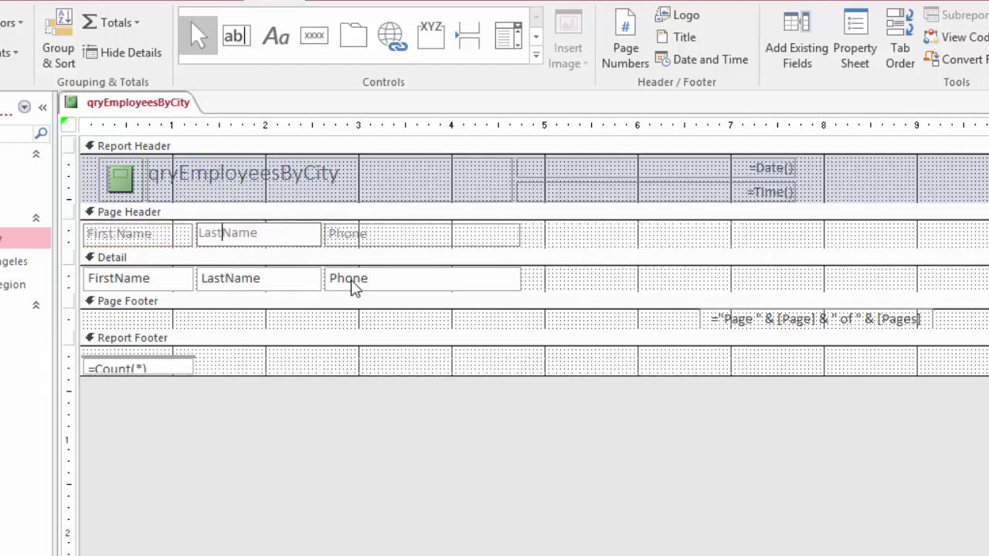
Step: Change the report header title to Employee Phone List and slightly reduce the title label's height
double_click(240, 177)
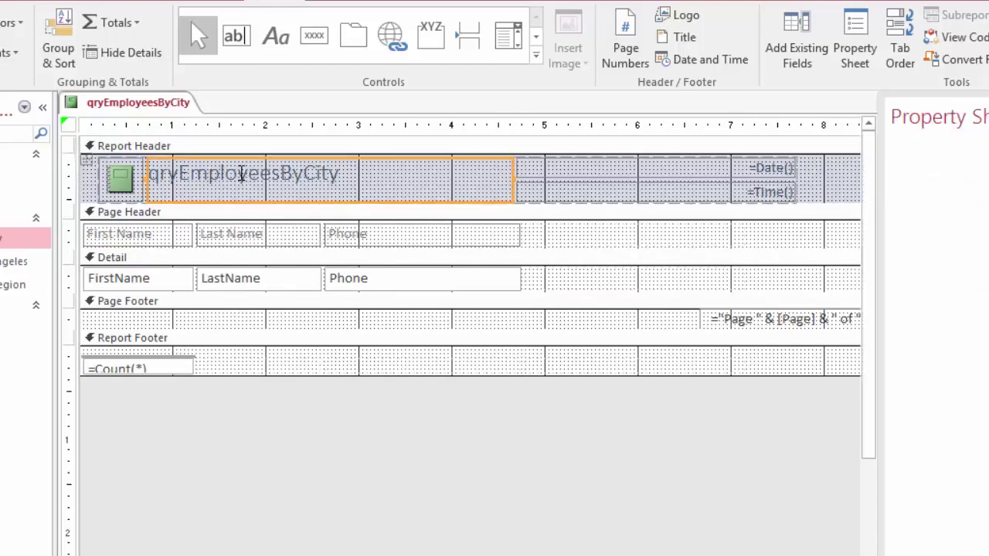
left_click(349, 176)
left_click_drag(341, 176, 155, 178)
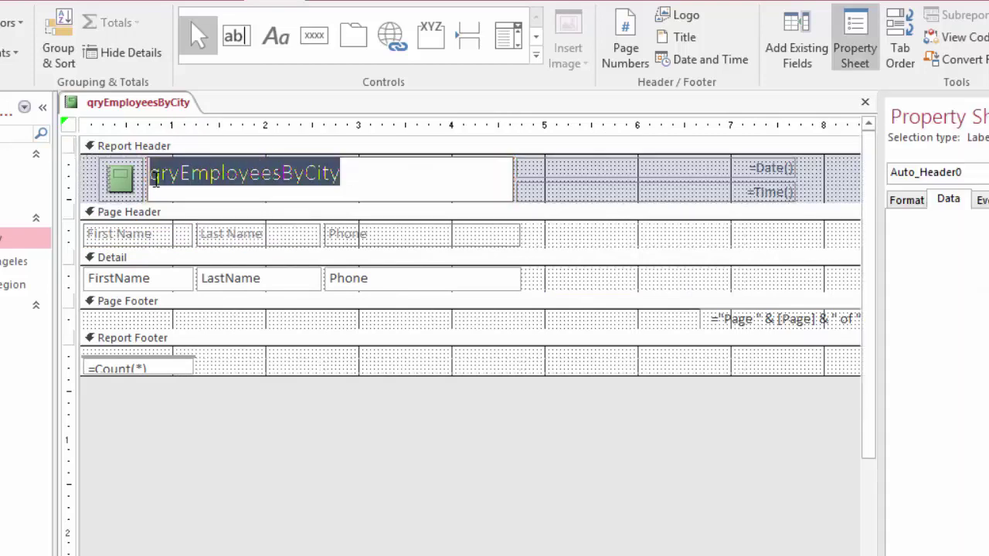
type("Emplo")
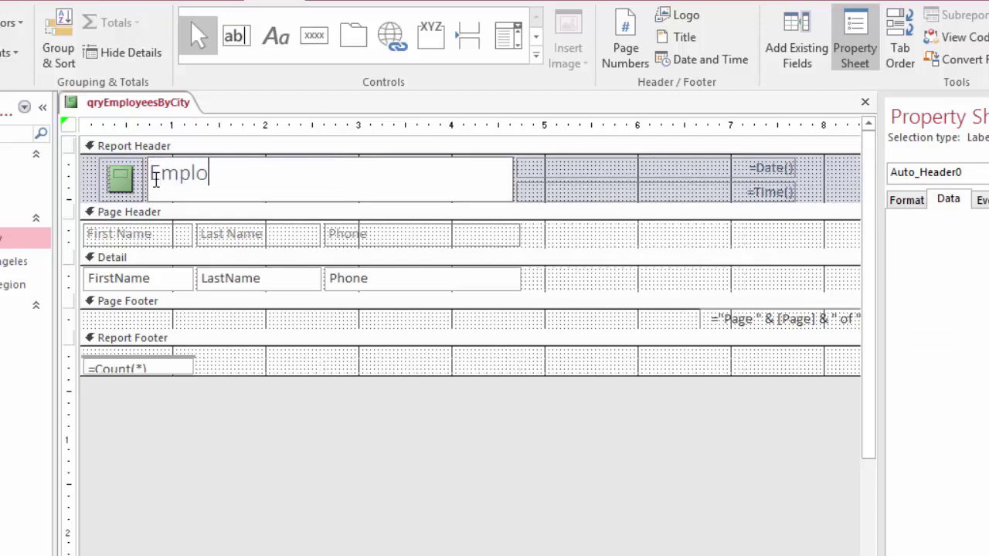
type("yee Phone List")
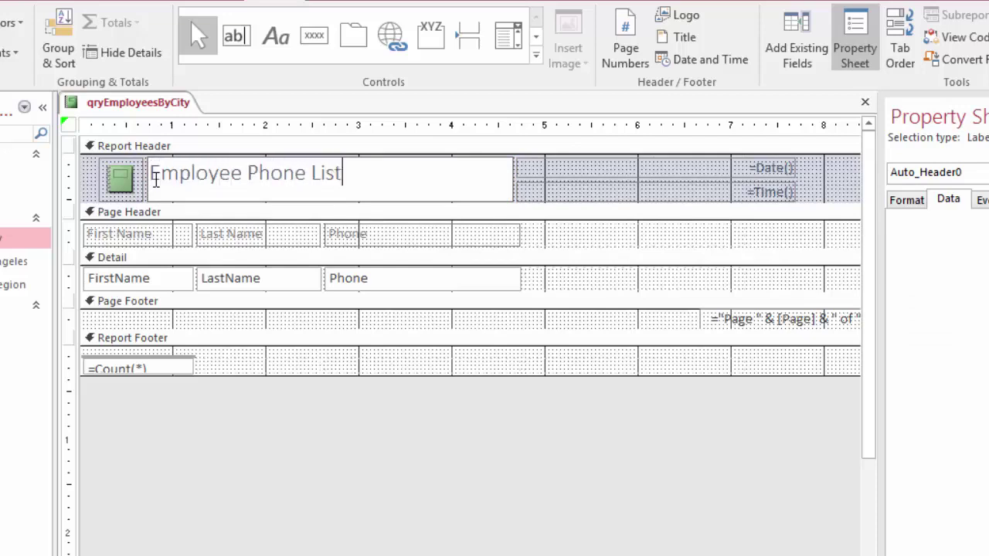
key("Return")
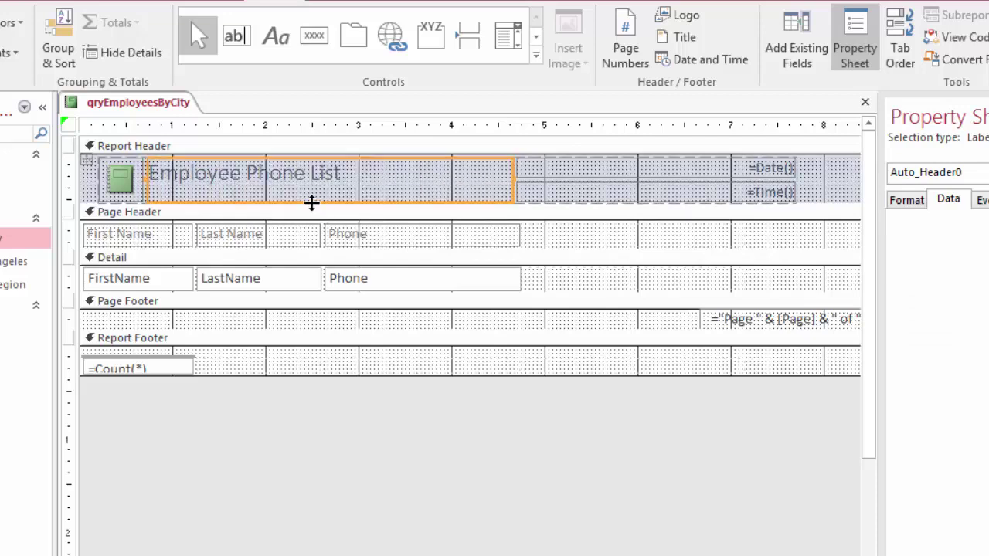
left_click_drag(312, 201, 312, 196)
mouse_move(324, 206)
left_mouse_down()
mouse_move(324, 220)
mouse_move(328, 191)
mouse_move(326, 216)
mouse_move(326, 203)
left_mouse_up()
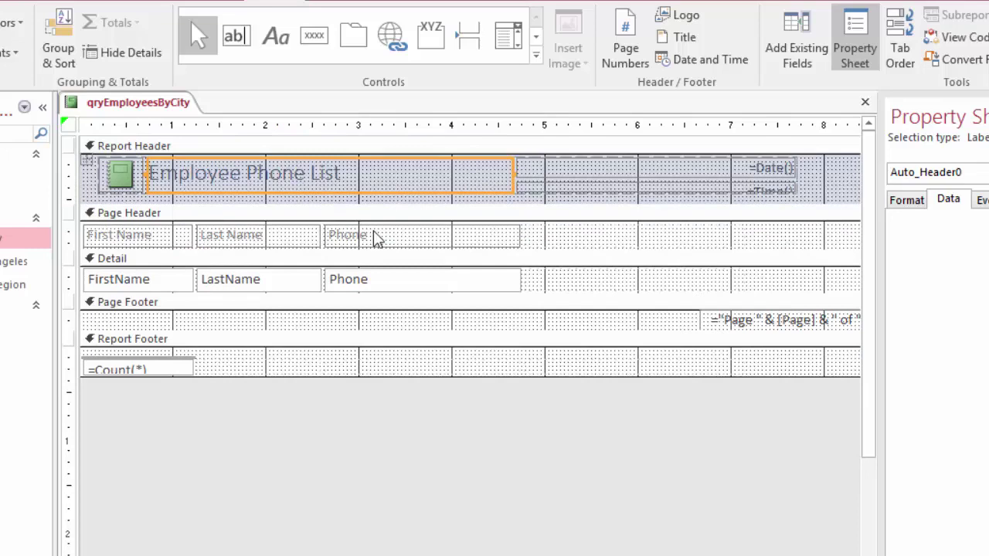
Step: Narrow the Phone column to about 1.3 inches and the Last Name column to about 1.2 inches, resizing each heading together with its field
left_click(513, 237)
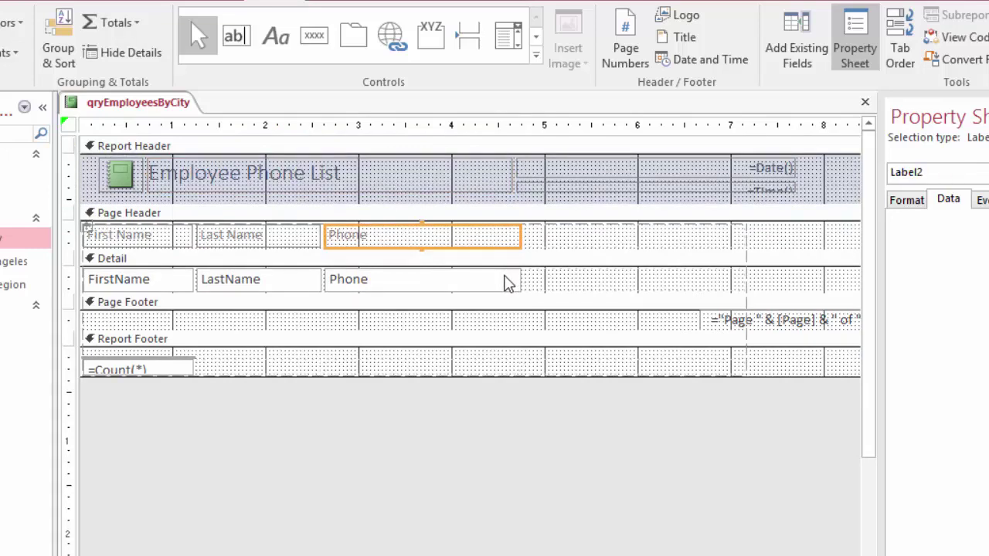
left_click(506, 281, "shift")
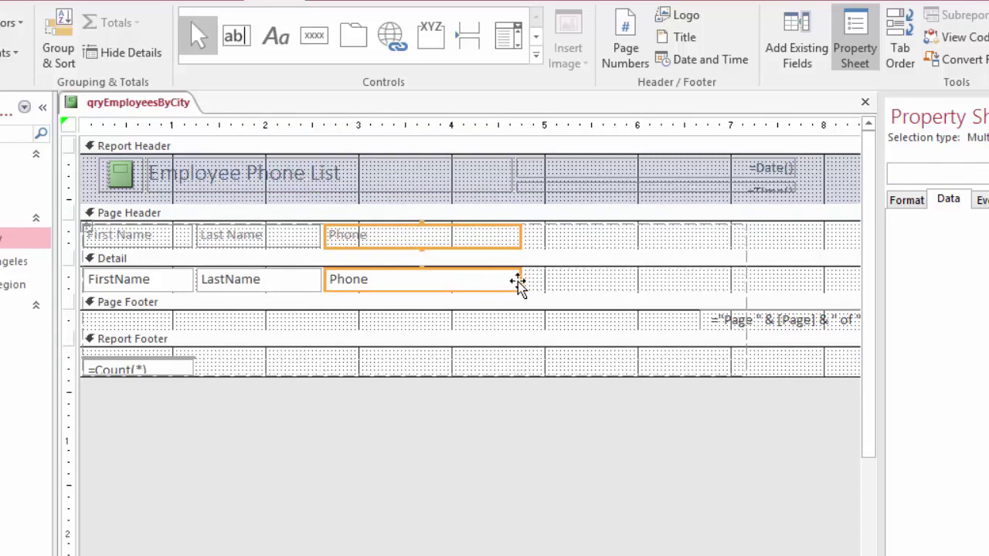
left_click_drag(517, 281, 445, 281)
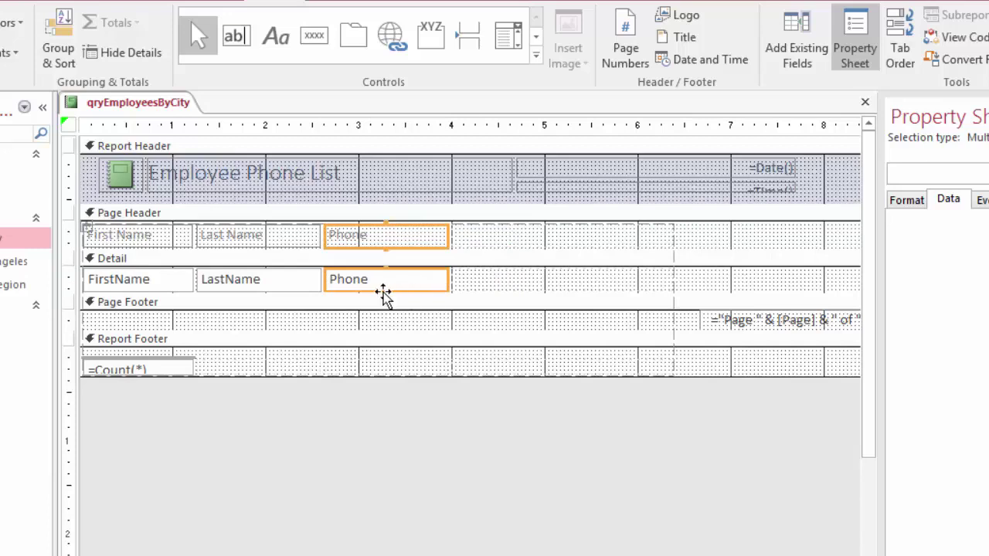
left_click(305, 286)
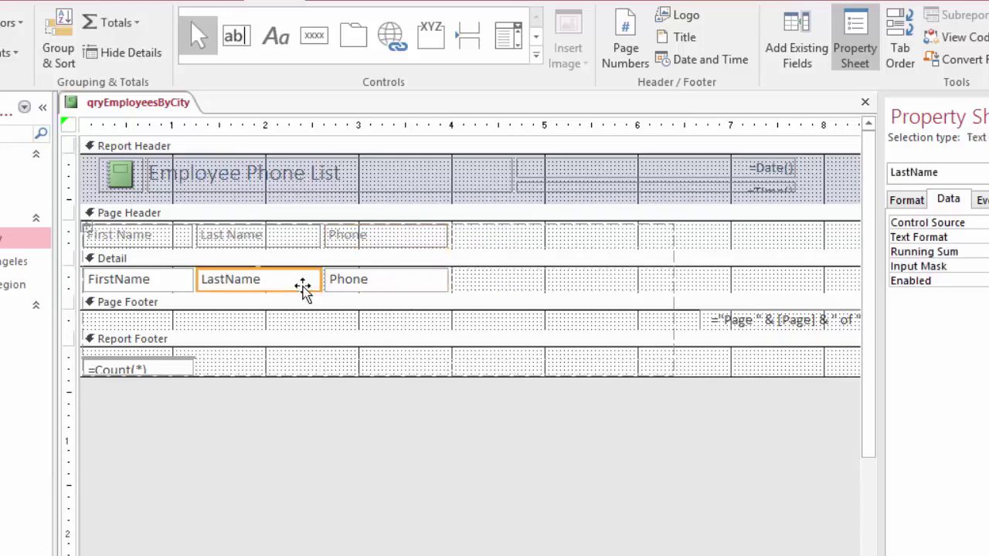
left_click(300, 241, "shift")
left_click_drag(318, 279, 303, 278)
Step: Narrow the report title label to line up with the Phone column's right edge and show the report in Report View
left_click(464, 173)
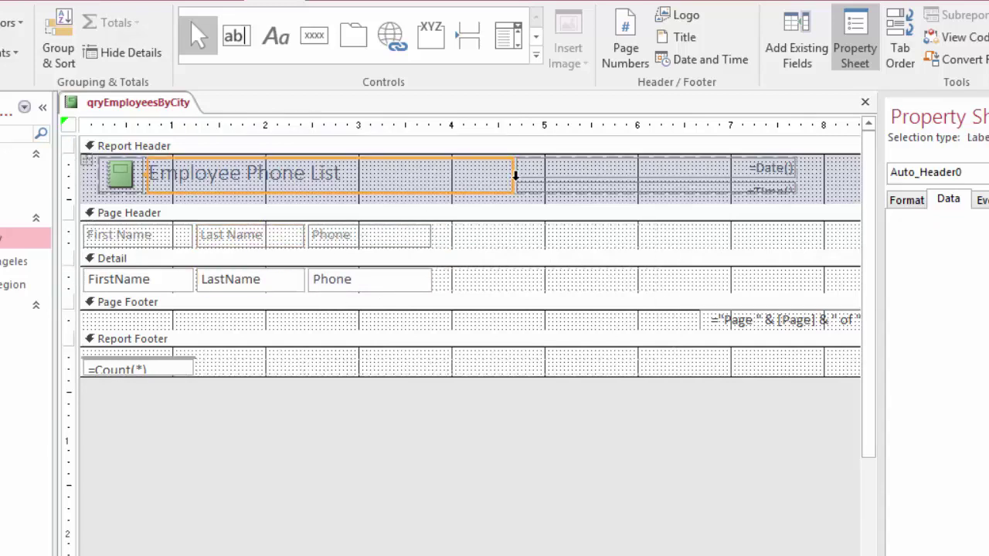
left_click_drag(512, 173, 426, 181)
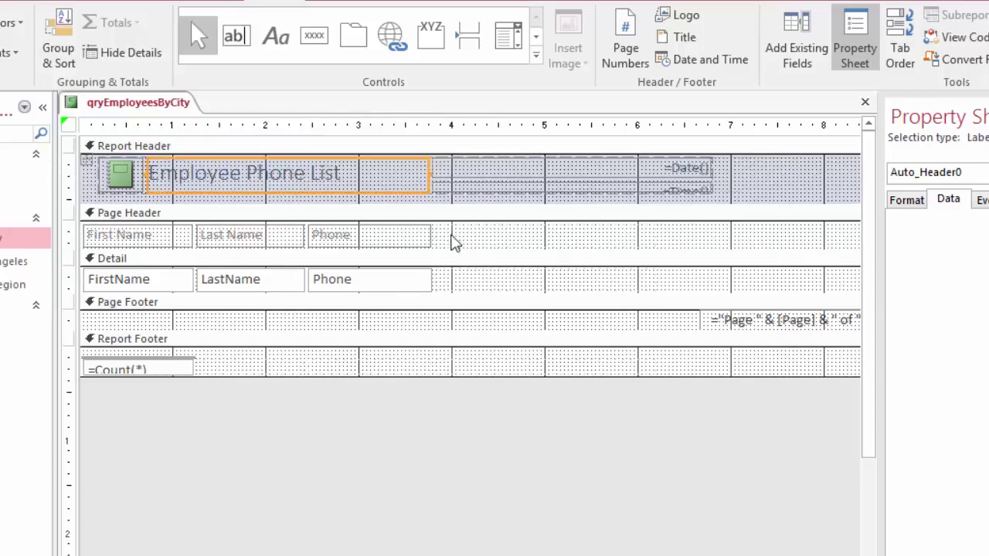
right_click(116, 106)
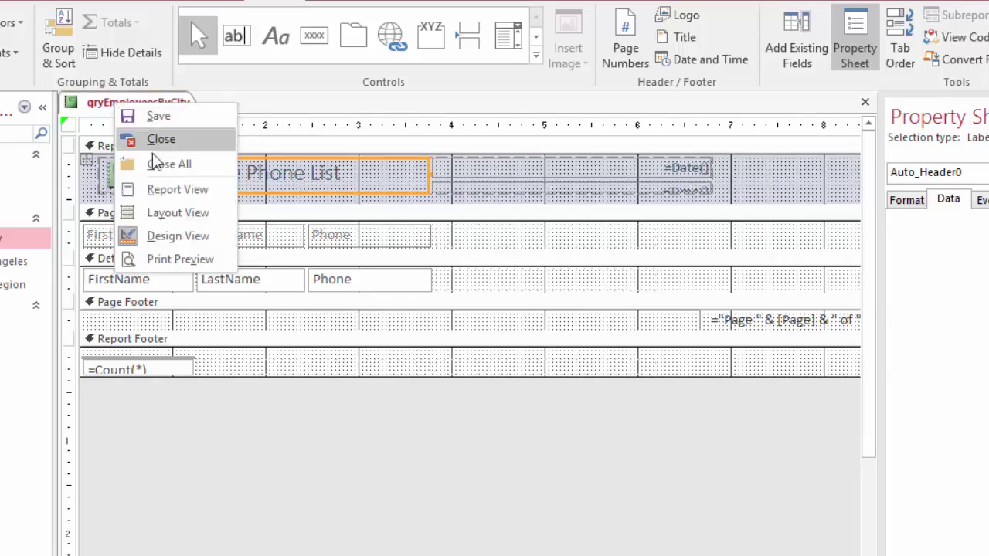
left_click(167, 190)
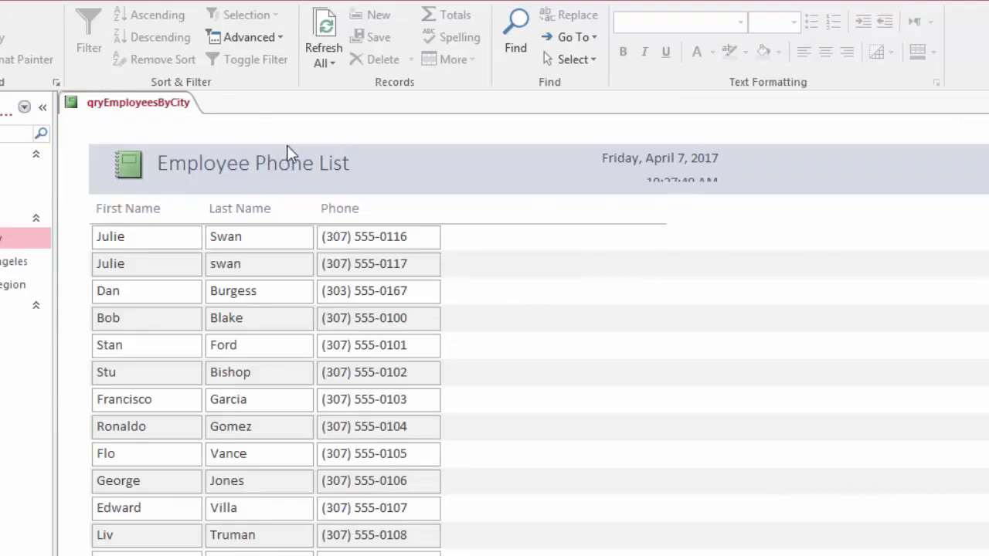
Step: In Design View, make the report header and all its controls taller so the time fits, and check the result in Report View
right_click(133, 102)
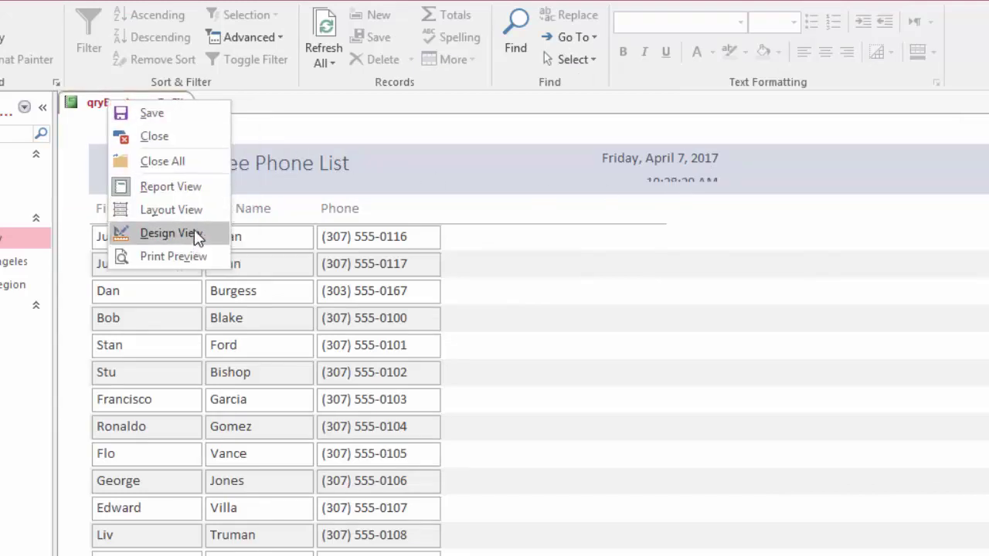
left_click(219, 236)
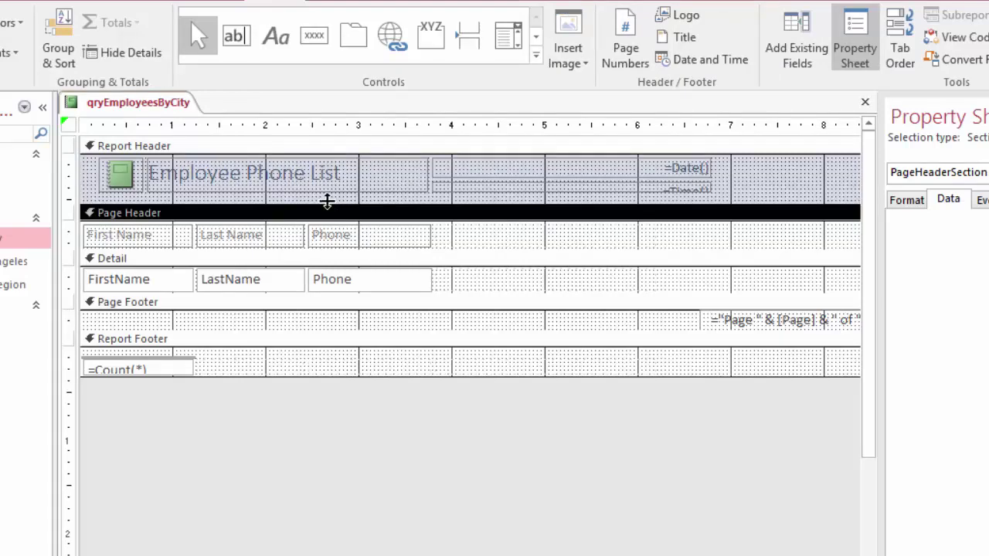
left_click(564, 176)
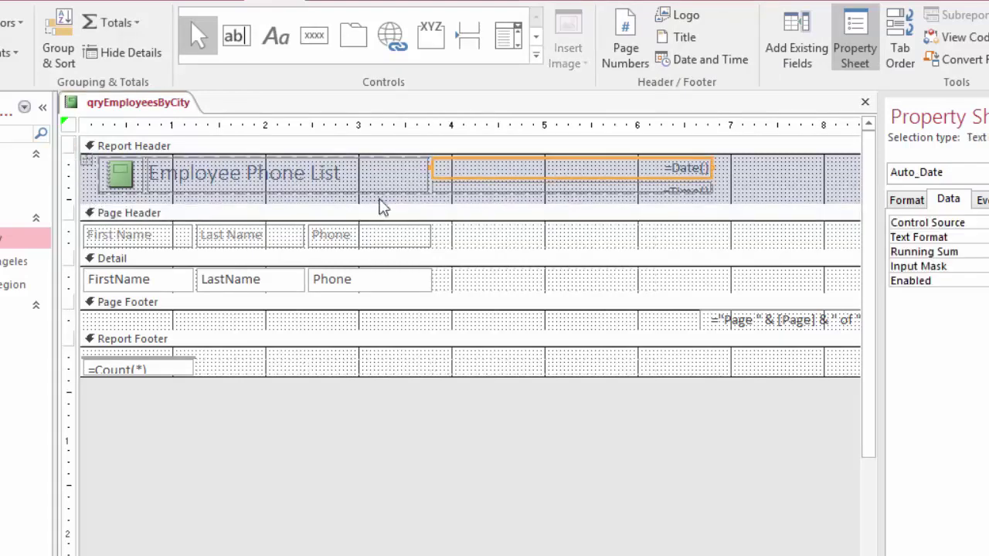
key("ctrl+a")
left_click_drag(377, 203, 377, 219)
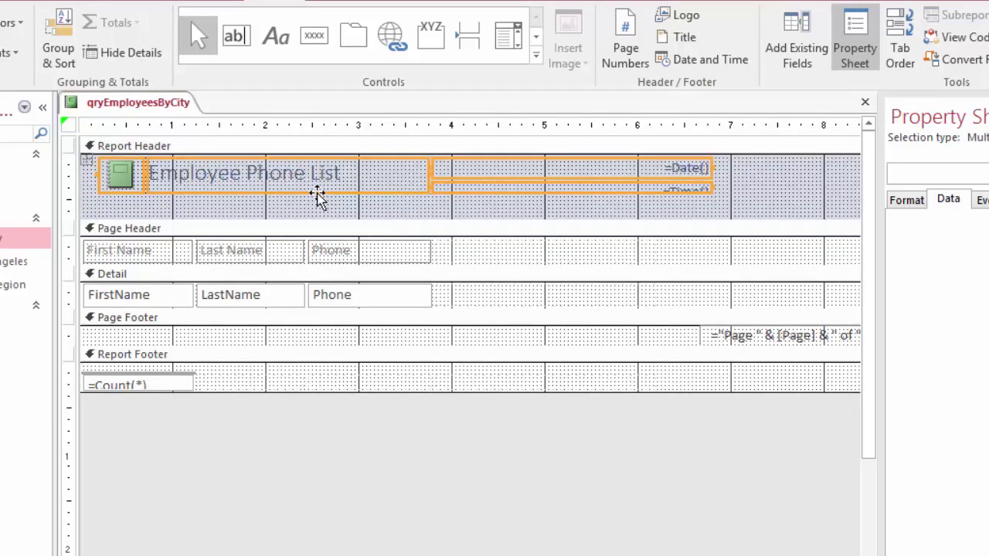
left_click_drag(301, 201, 298, 209)
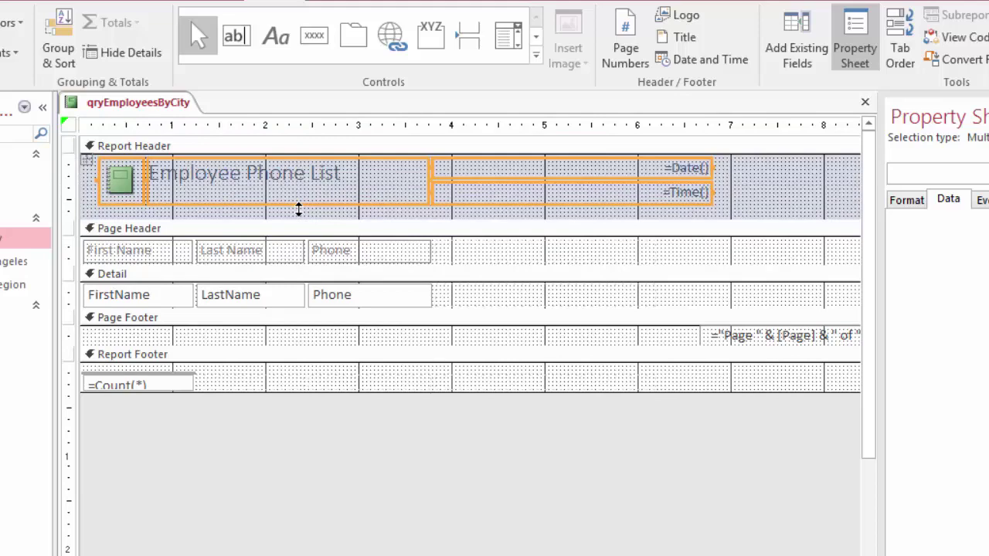
left_click_drag(366, 216, 364, 212)
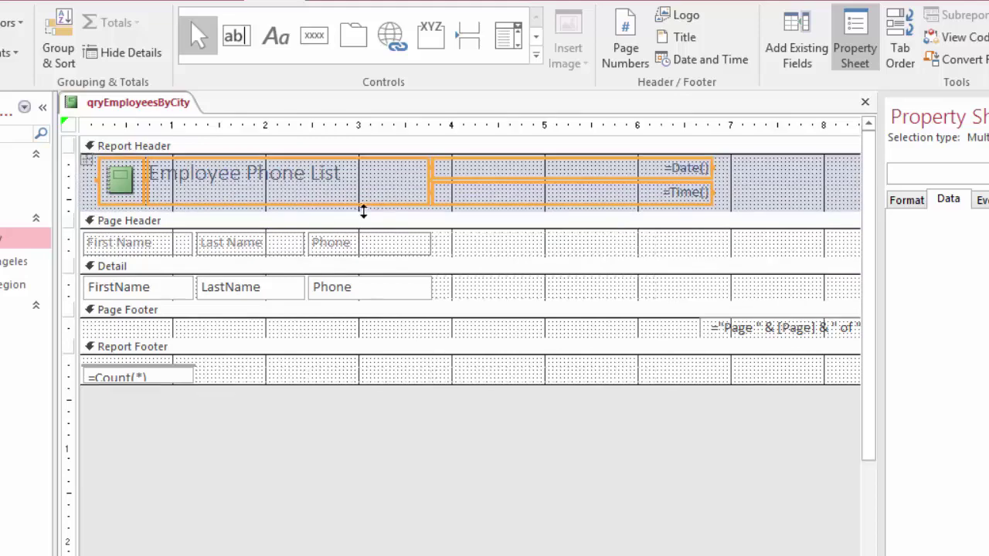
right_click(128, 106)
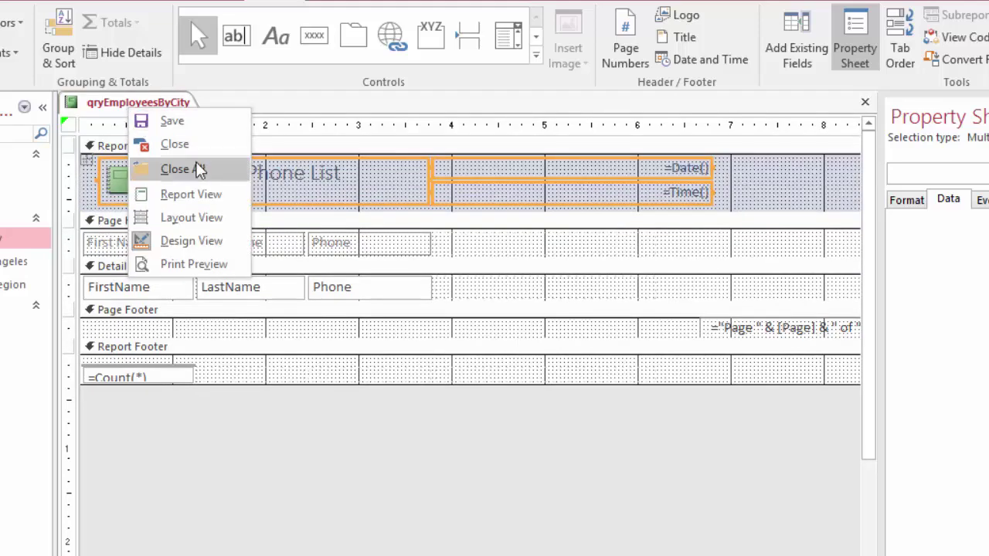
left_click(194, 195)
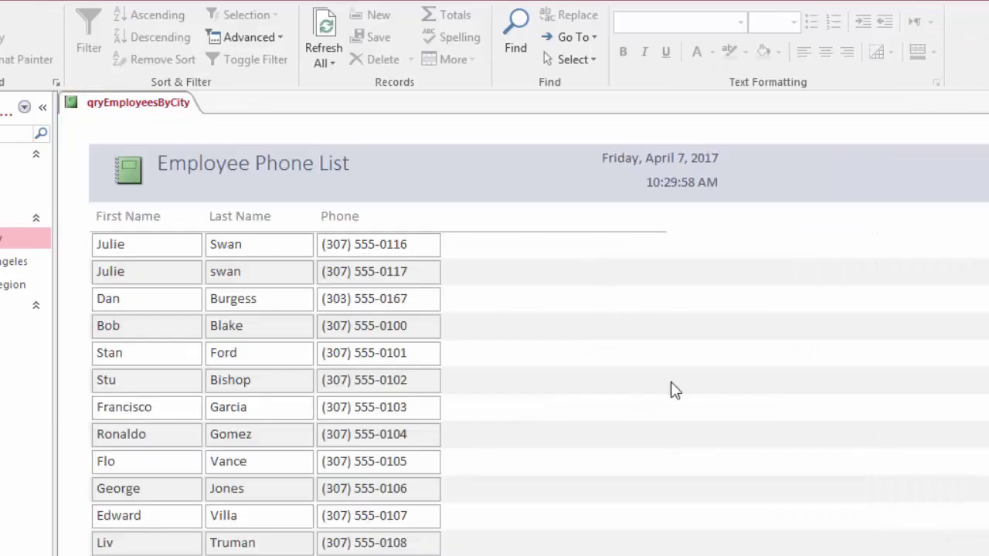
Step: Close the report and save its design changes under the name rptEmployeePhoneList
right_click(124, 108)
left_click(148, 136)
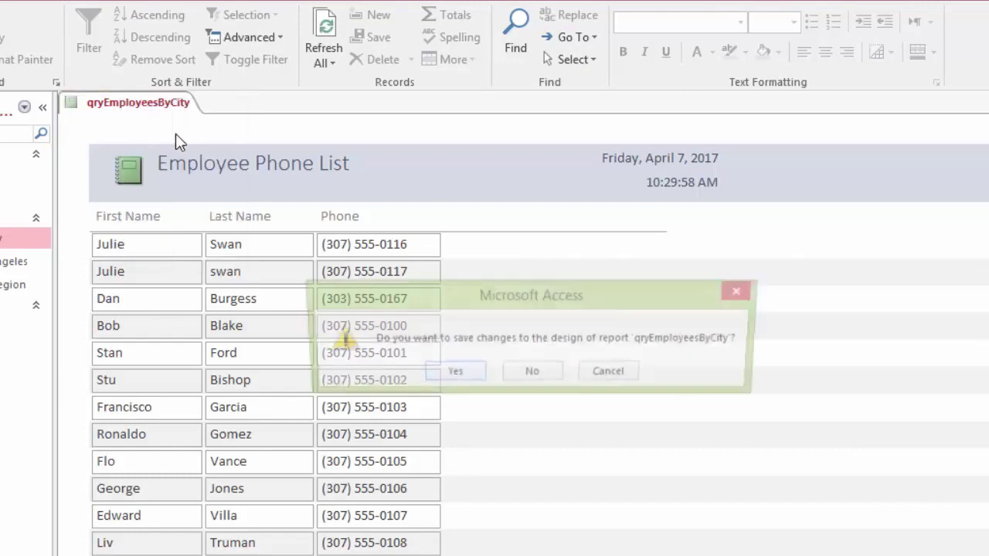
left_click(453, 376)
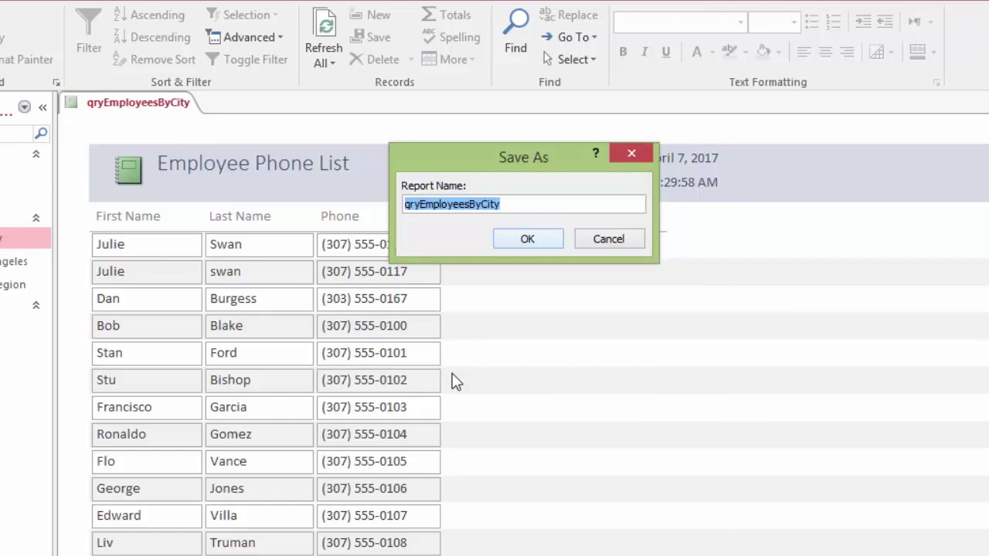
type("rpt")
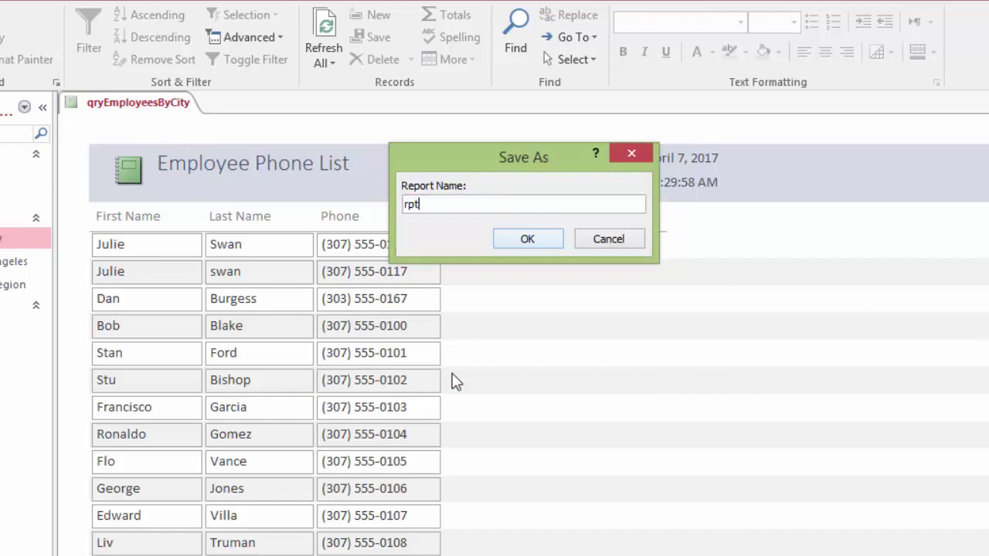
type("EmployeePhoneList")
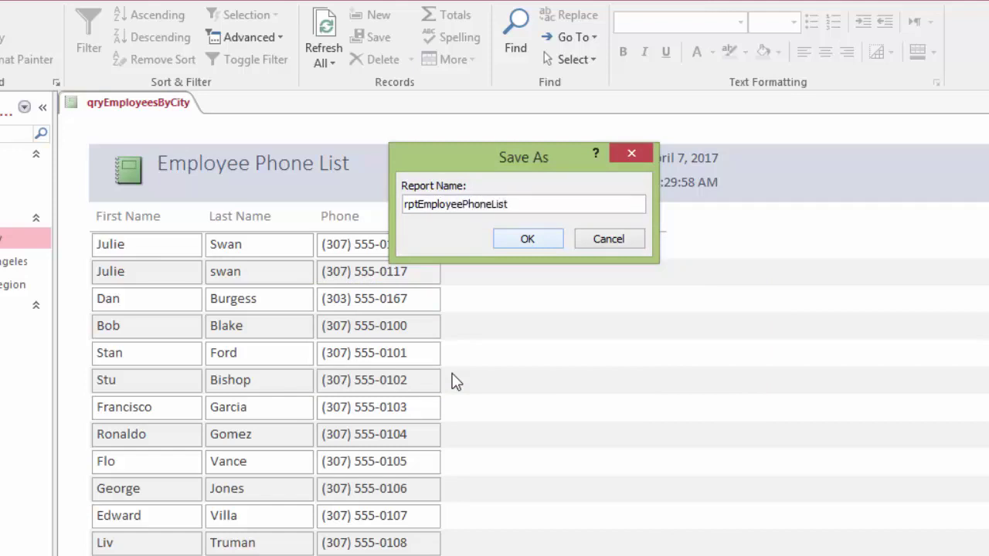
key("Return")
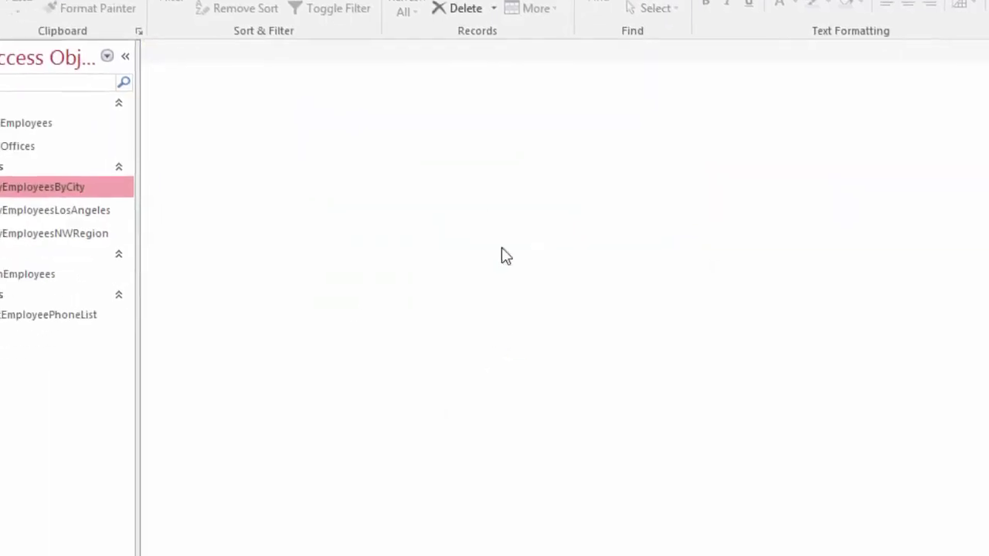